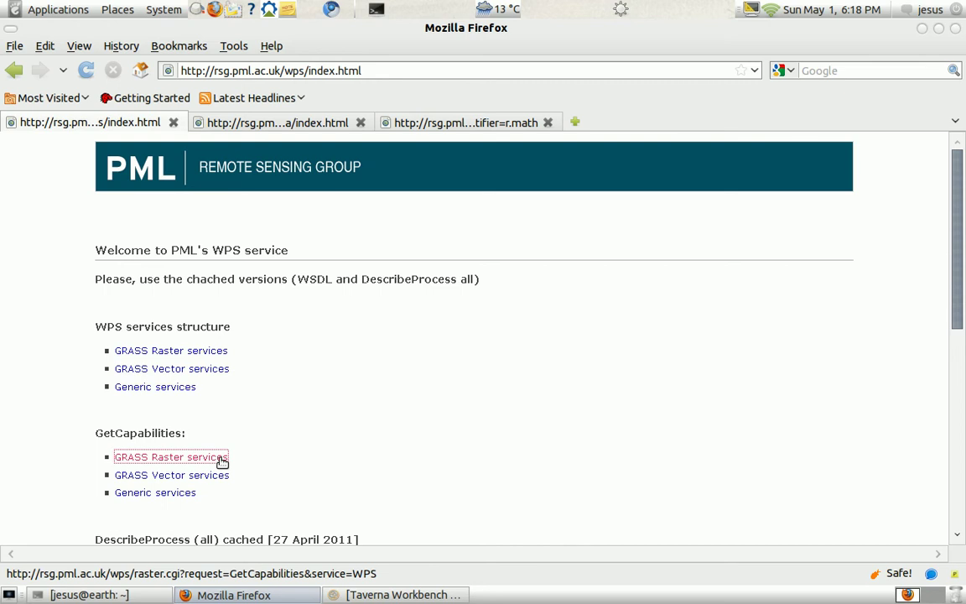
Step: Open the GetCapabilities document of the GRASS Raster services in a separate tab and find the r.math process entry
middle_click(222, 461)
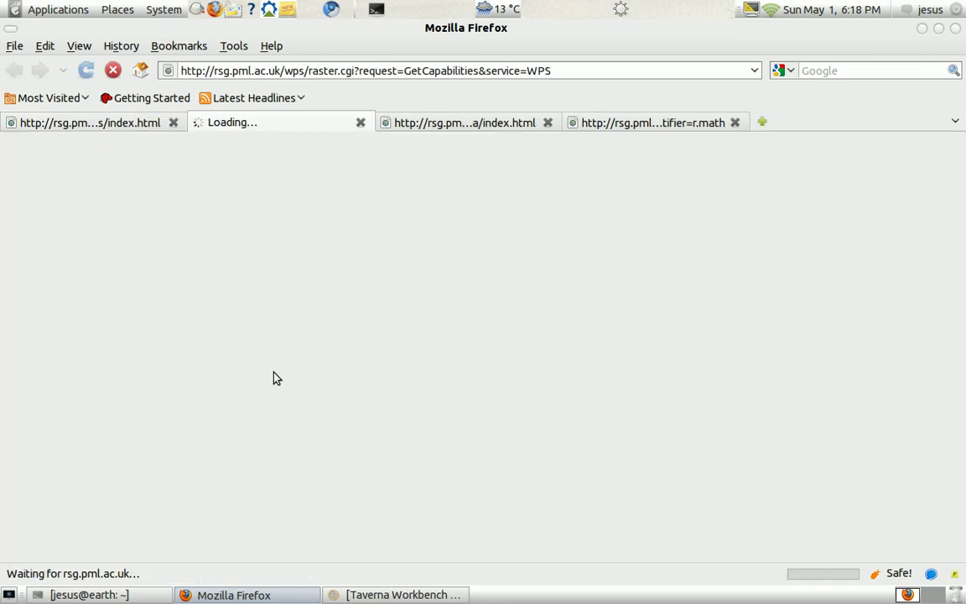
key(ctrl+f)
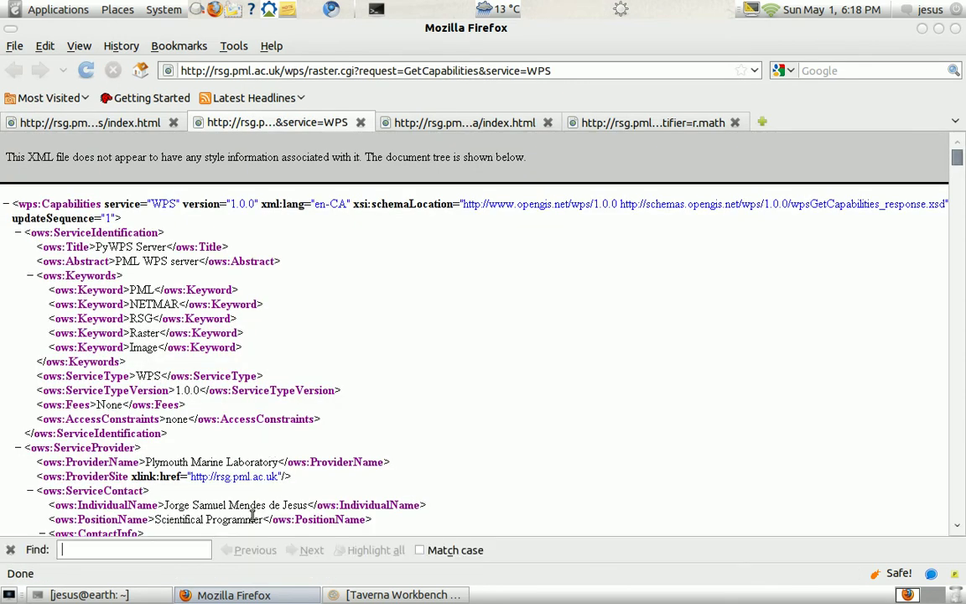
text(r.math)
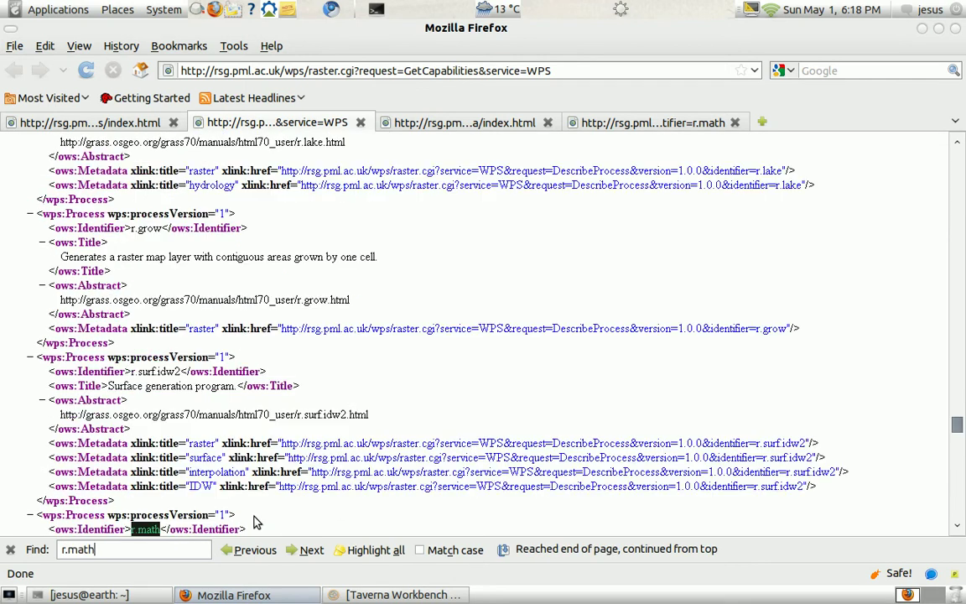
scroll(252, 508, down, 3)
click(200, 453)
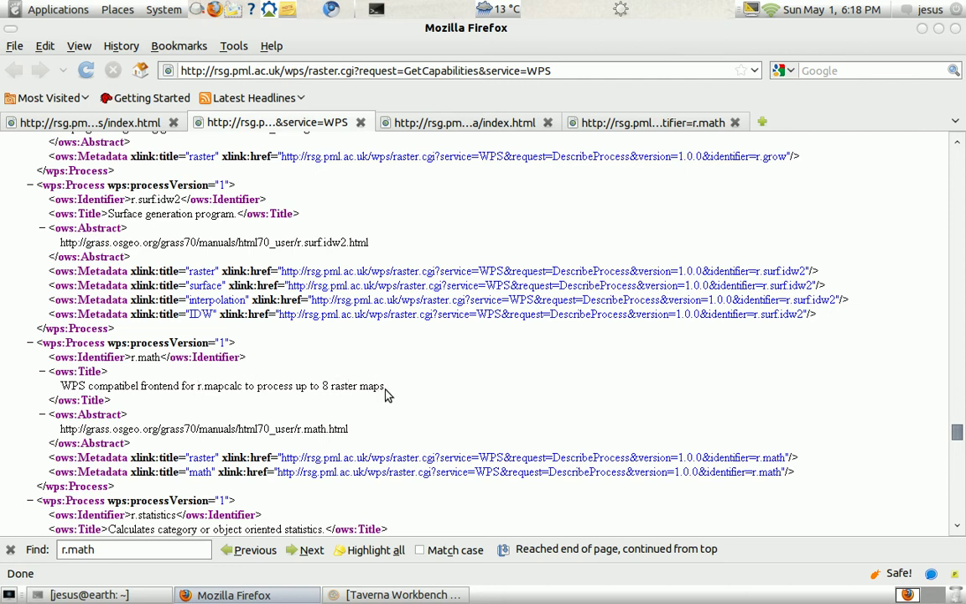
Step: Examine the raster map, resolution and band number inputs in the r.math DescribeProcess document
click(649, 125)
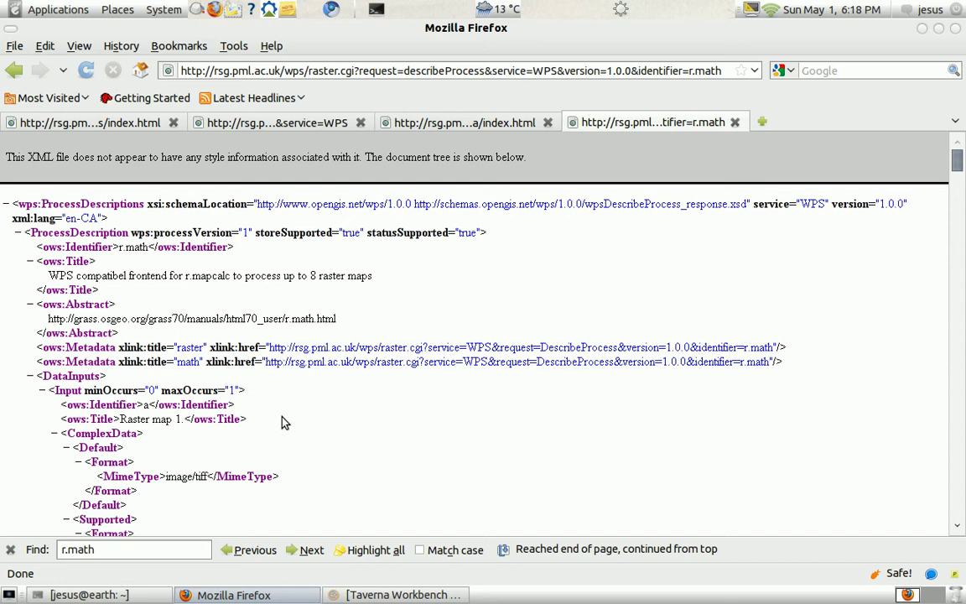
scroll(282, 422, down, 2)
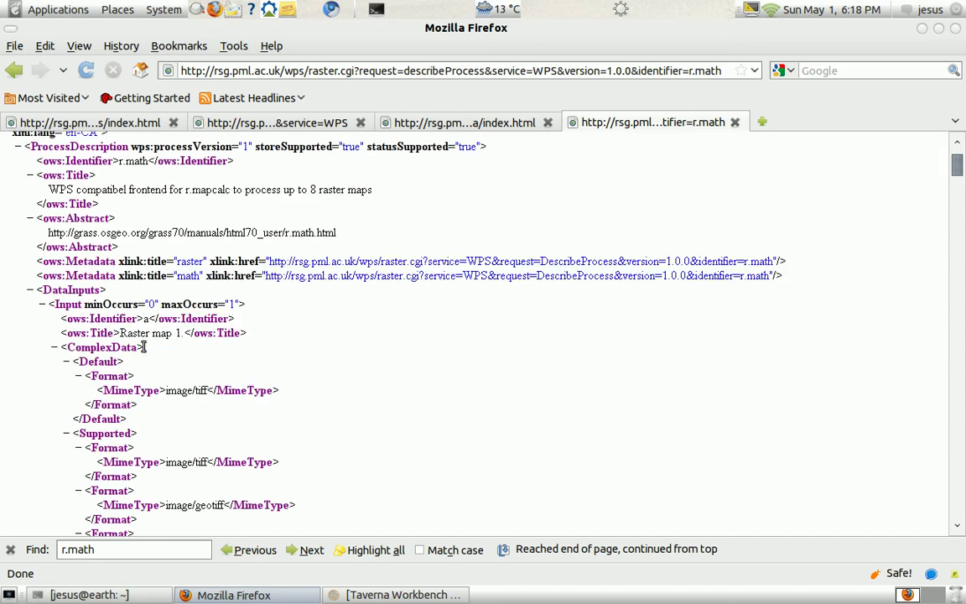
scroll(457, 401, down, 15)
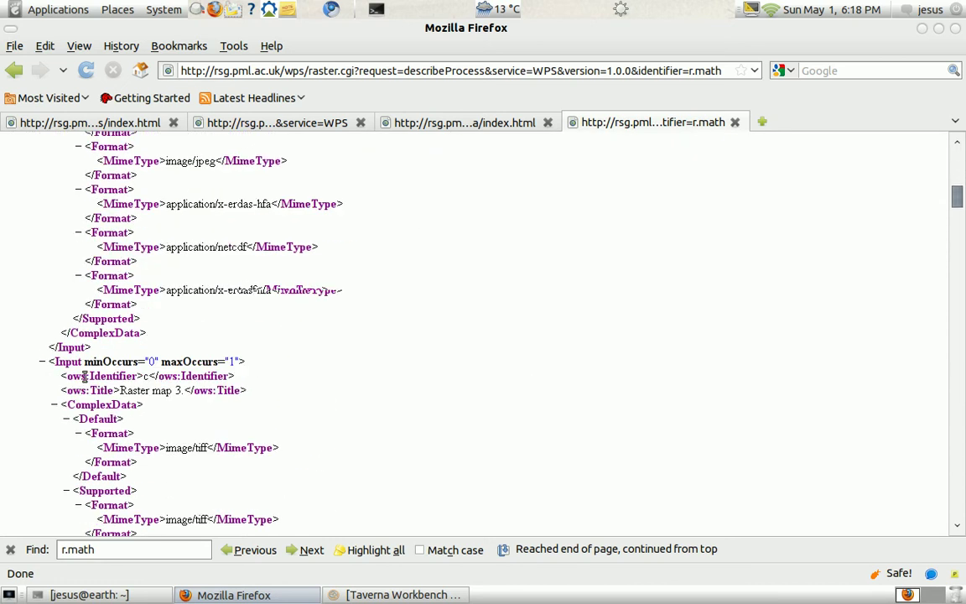
scroll(376, 405, down, 20)
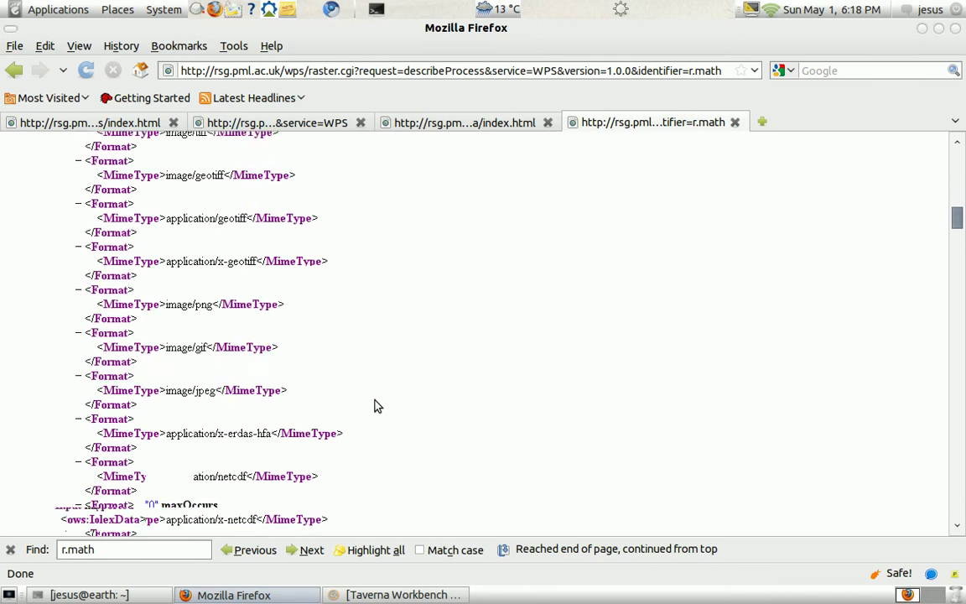
scroll(376, 405, down, 20)
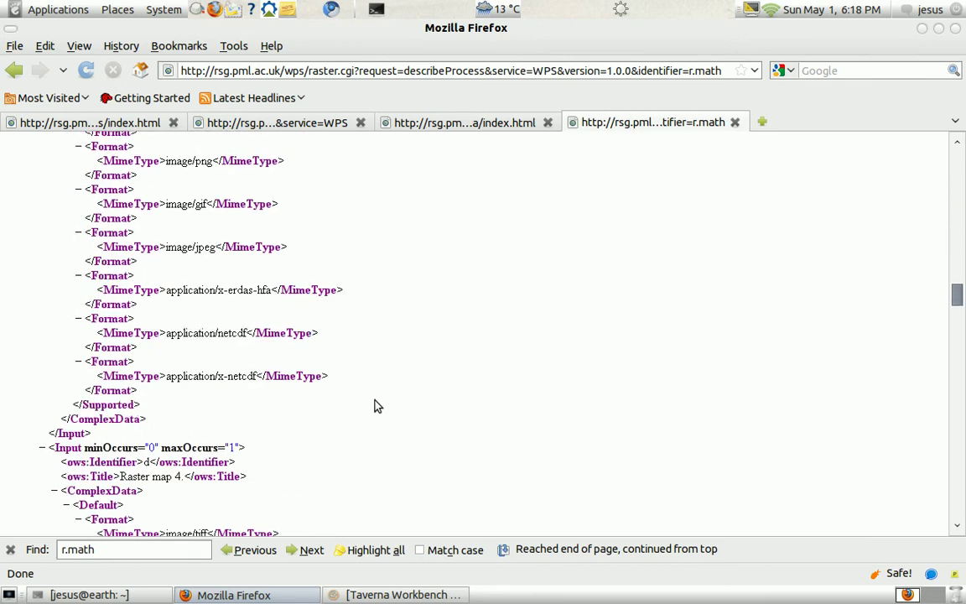
scroll(376, 405, up, 10)
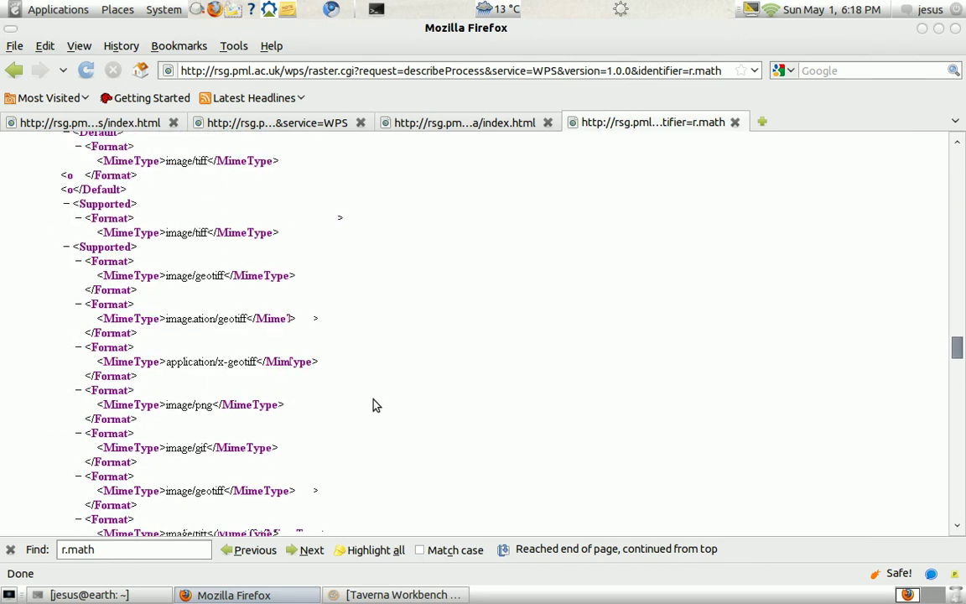
scroll(376, 405, down, 20)
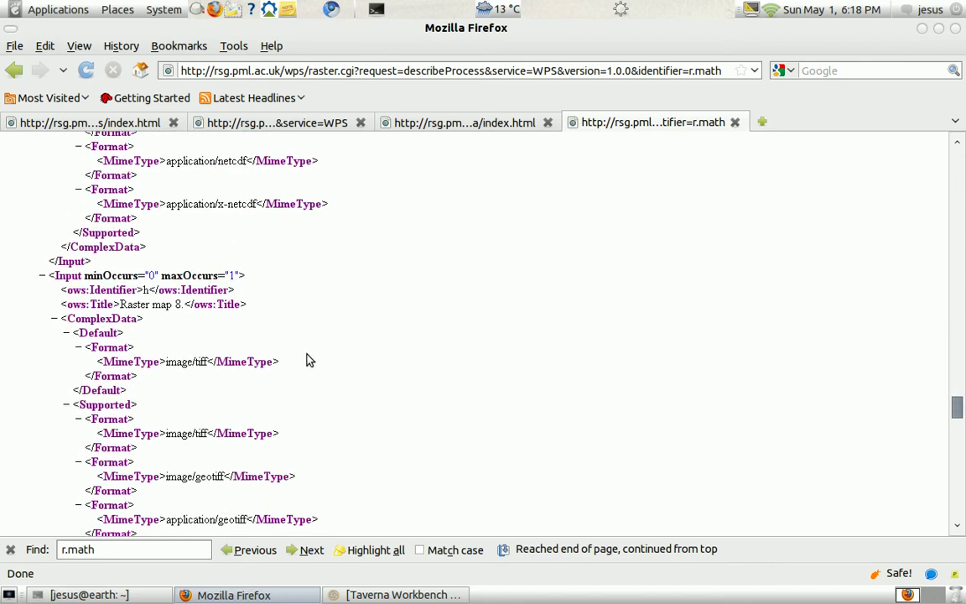
scroll(307, 361, down, 10)
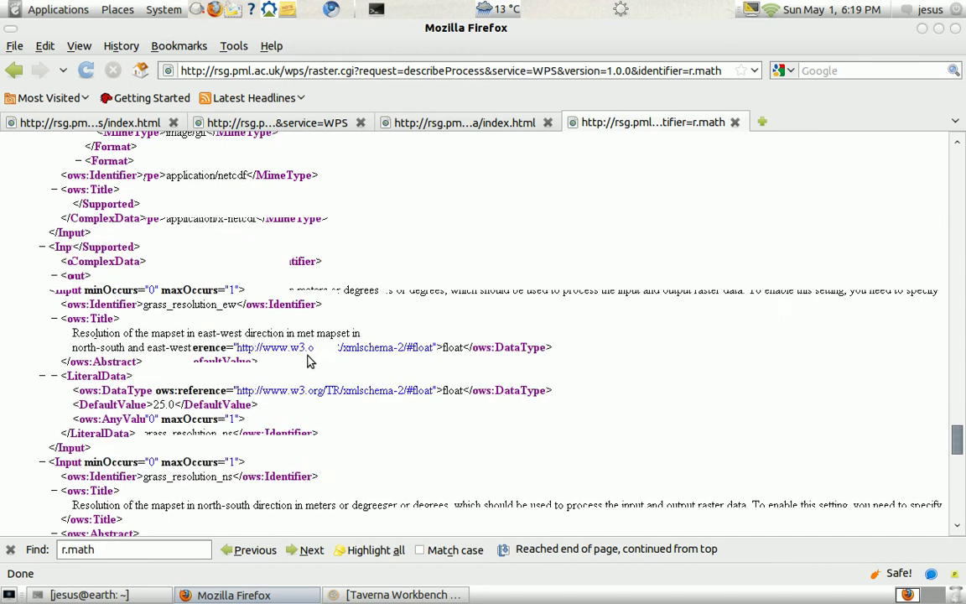
scroll(307, 360, down, 10)
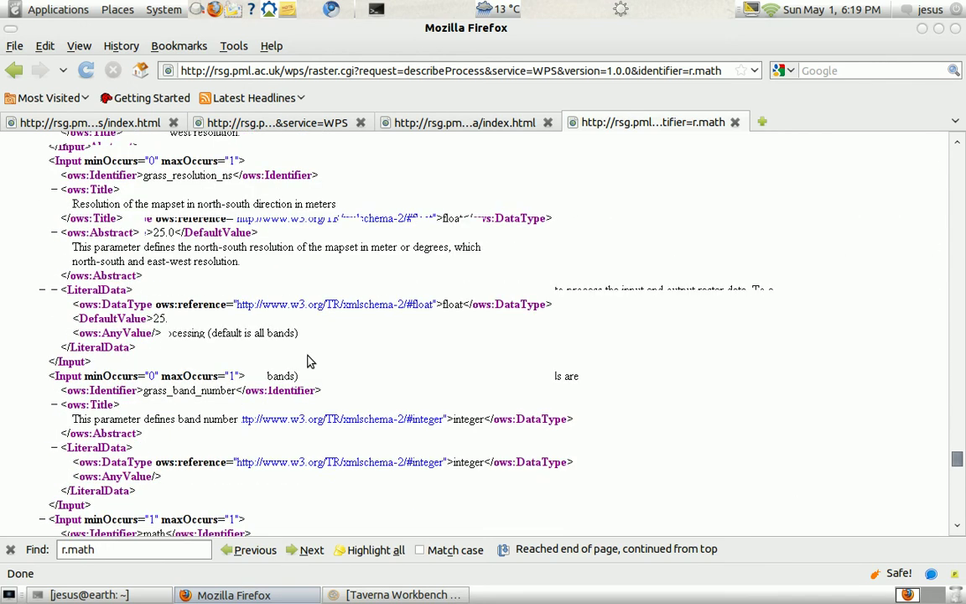
Step: Read the r.math description's math expression input and its output definition with the supported formats
scroll(307, 361, down, 6)
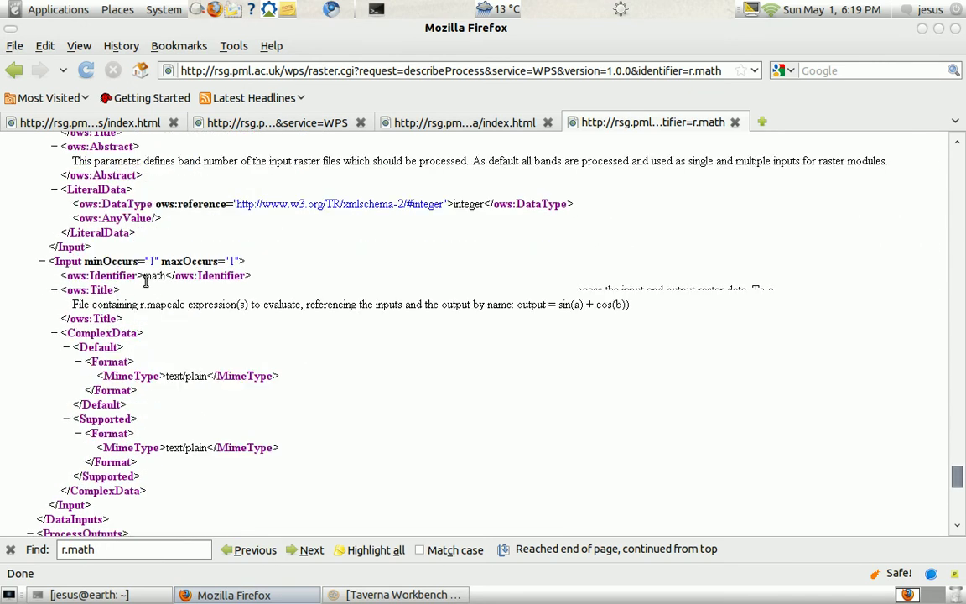
drag(146, 281, 166, 278)
click(158, 307)
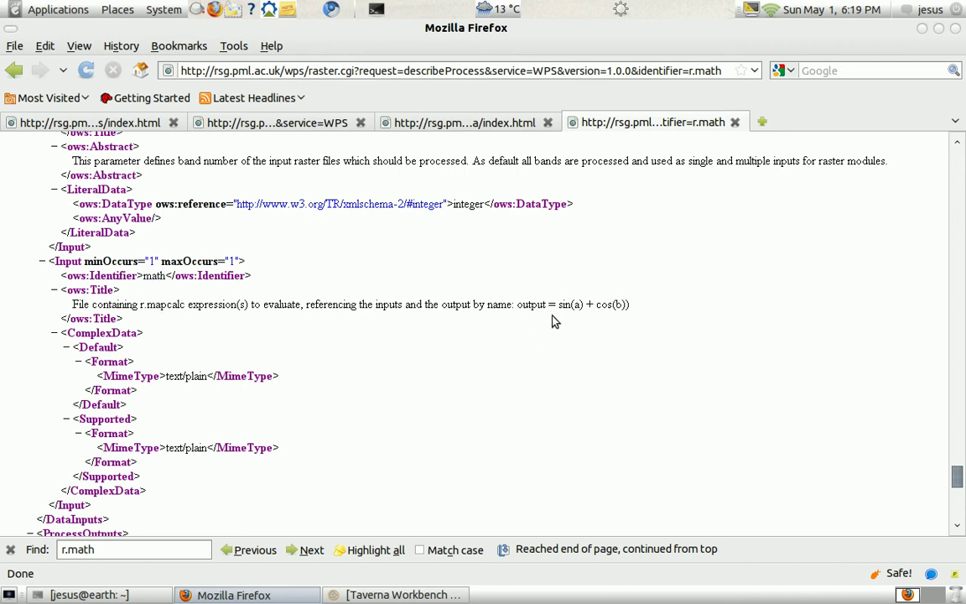
scroll(371, 464, down, 8)
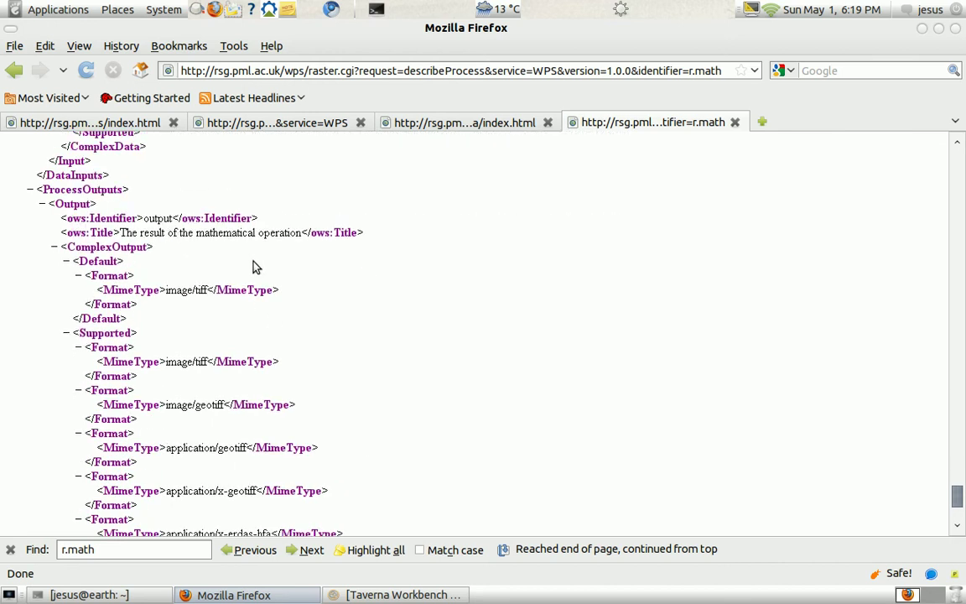
scroll(258, 270, down, 2)
scroll(262, 273, up, 1)
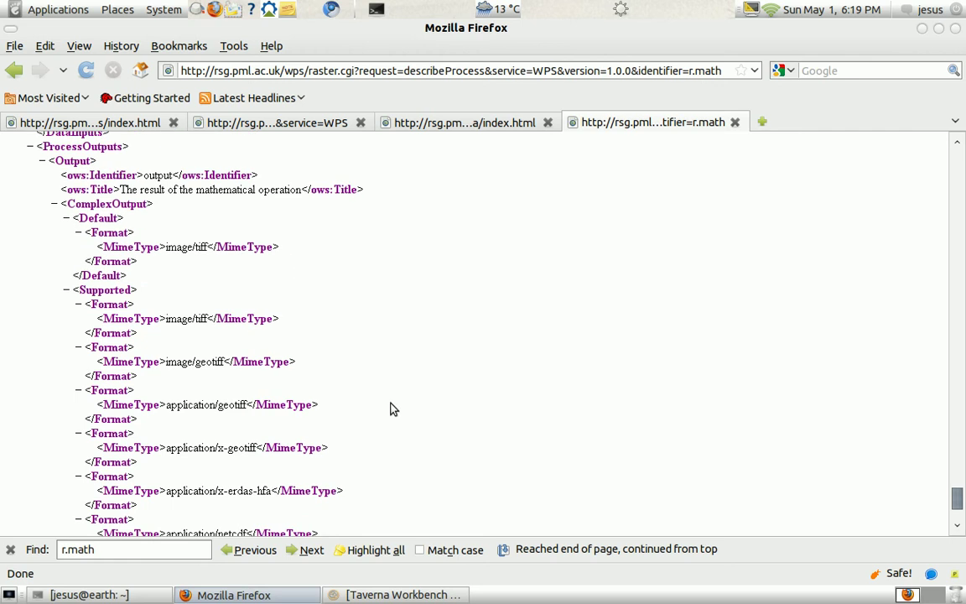
Step: Switch to Taverna Workbench and review the generic, raster and vector WSDL services and the geotiff2png workflow diagram
click(411, 595)
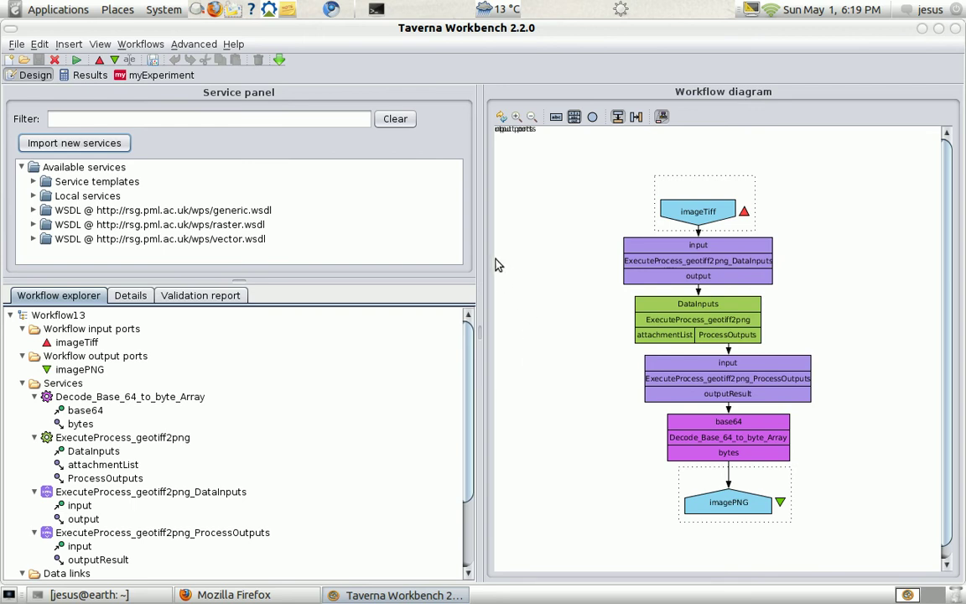
click(267, 211)
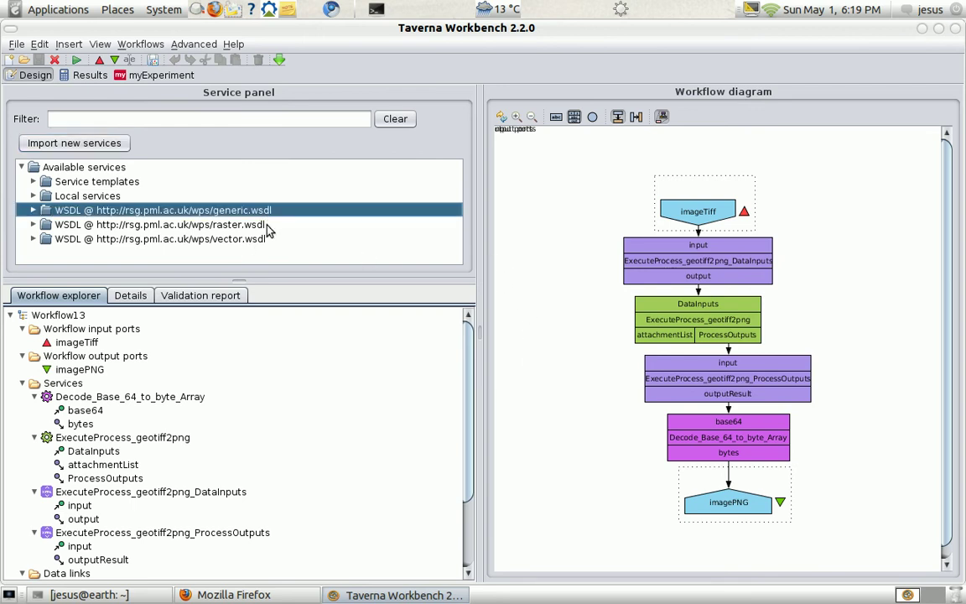
click(266, 225)
click(265, 241)
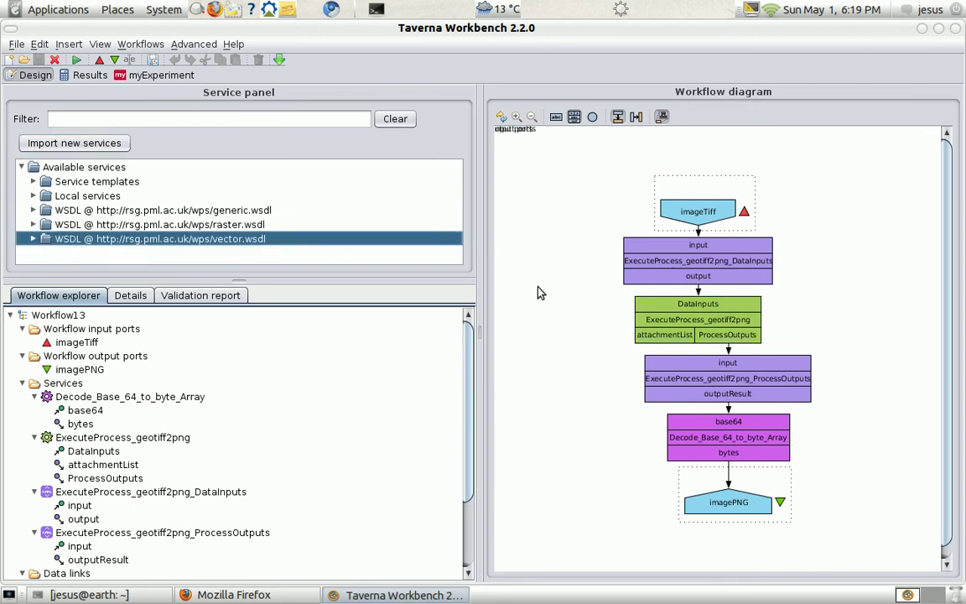
click(530, 251)
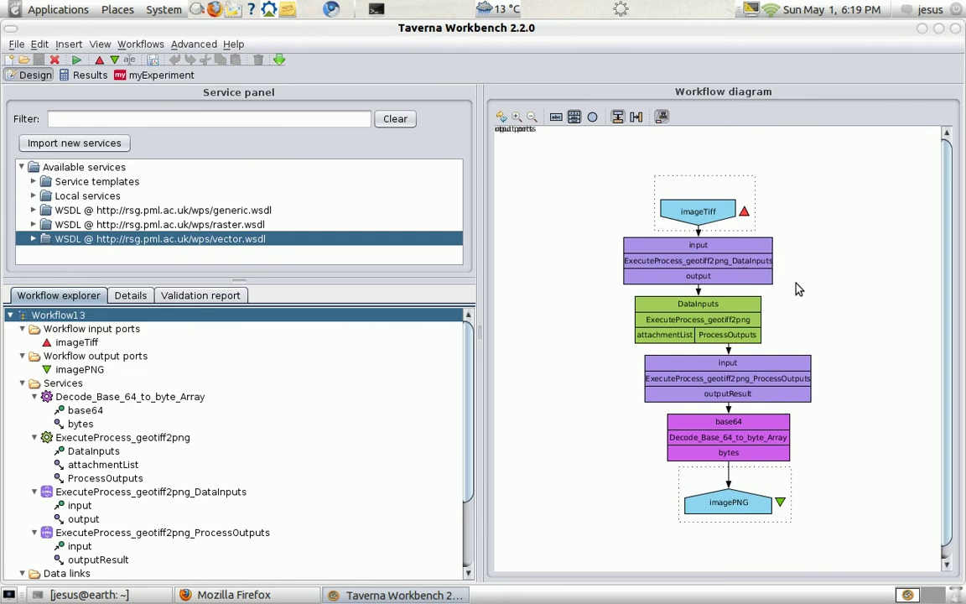
Step: Display the already opened watershed.t2flow workflow and widen the diagram area so its whole structure fits
click(127, 44)
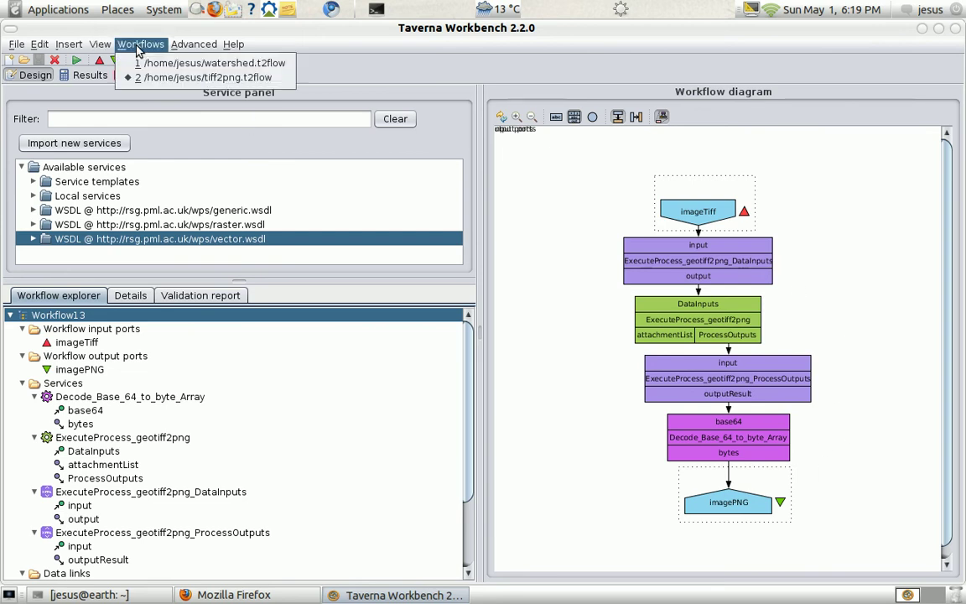
click(141, 64)
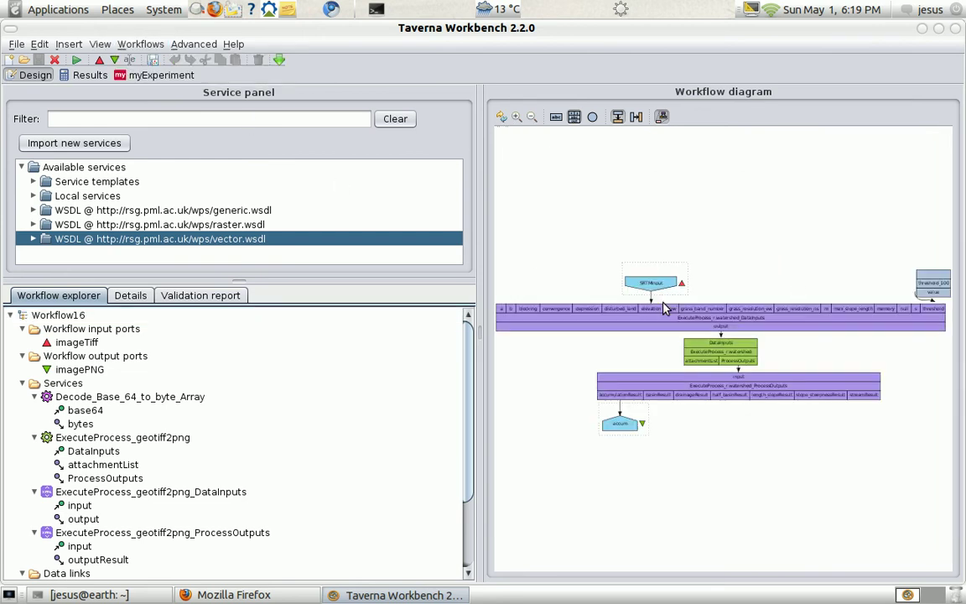
click(517, 116)
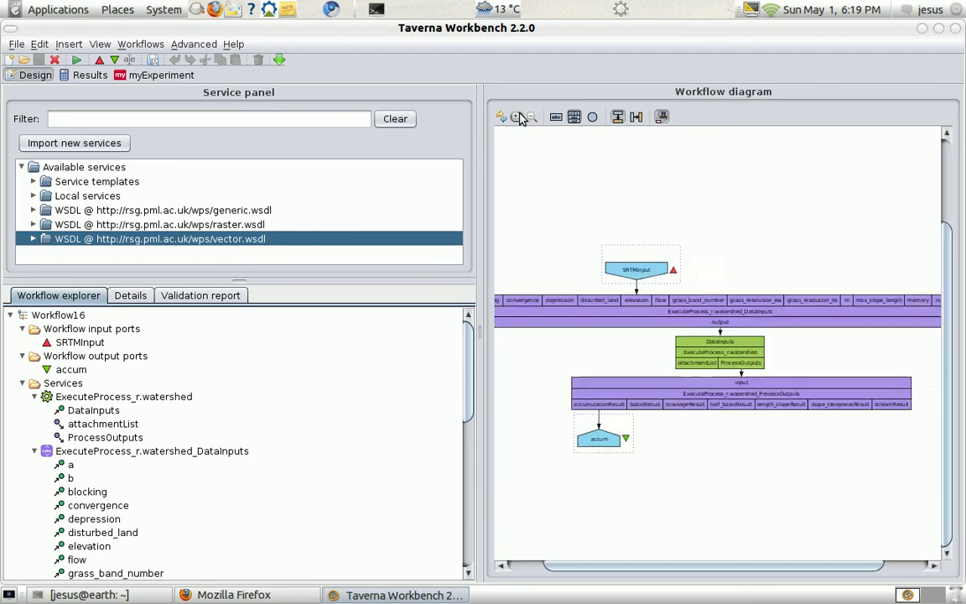
click(516, 117)
click(517, 116)
drag(490, 359, 312, 152)
click(324, 117)
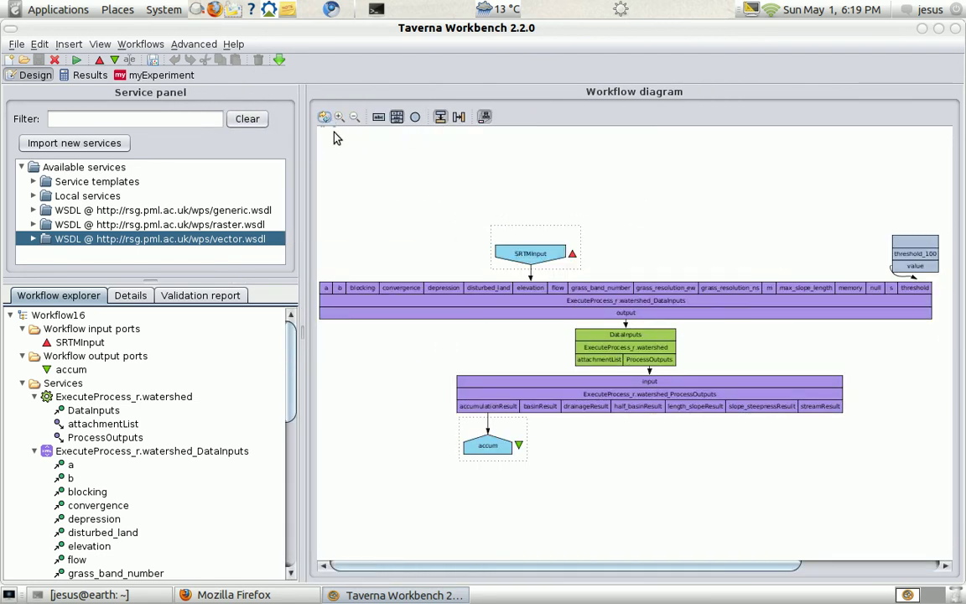
Step: Inspect the r.watershed service, the SRTMInput port and the threshold_100 constant in the workflow diagram
click(632, 351)
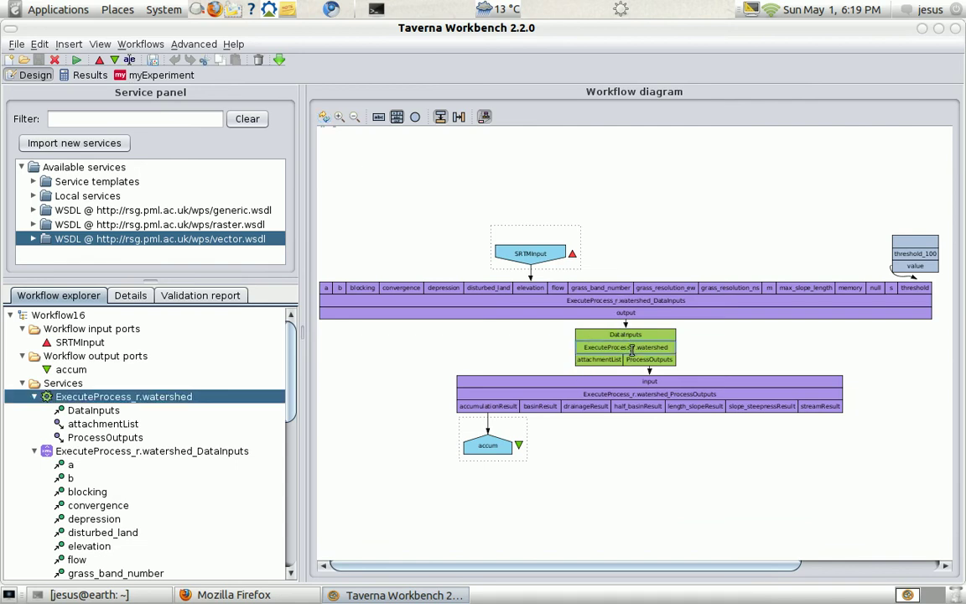
click(558, 262)
click(914, 253)
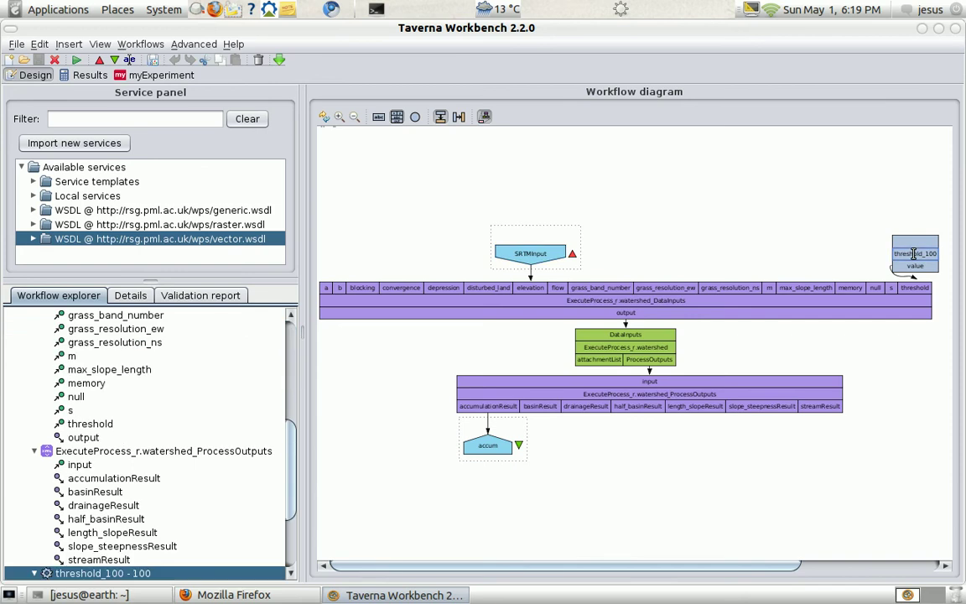
click(552, 492)
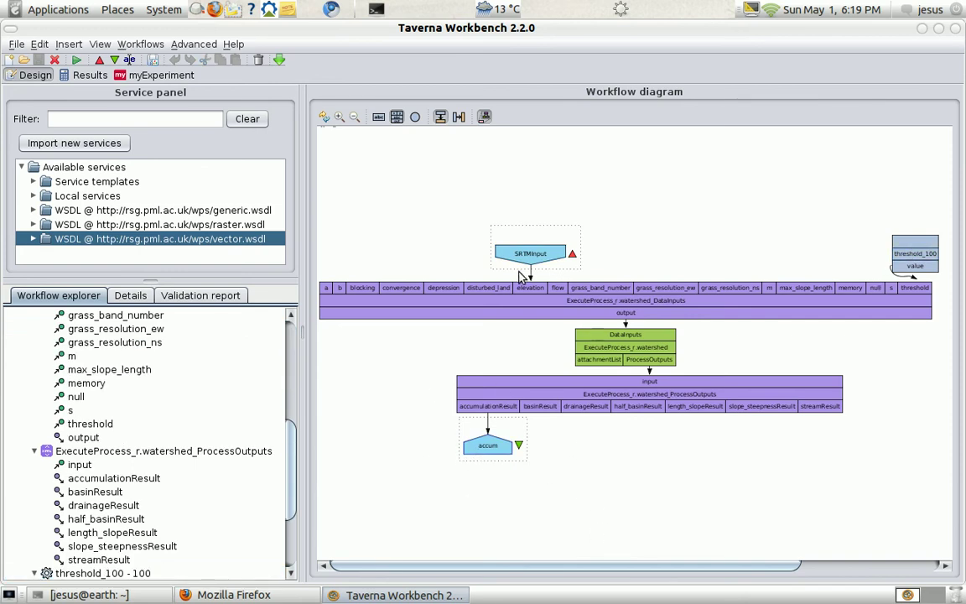
Step: Create a new, empty workflow
click(17, 45)
click(24, 64)
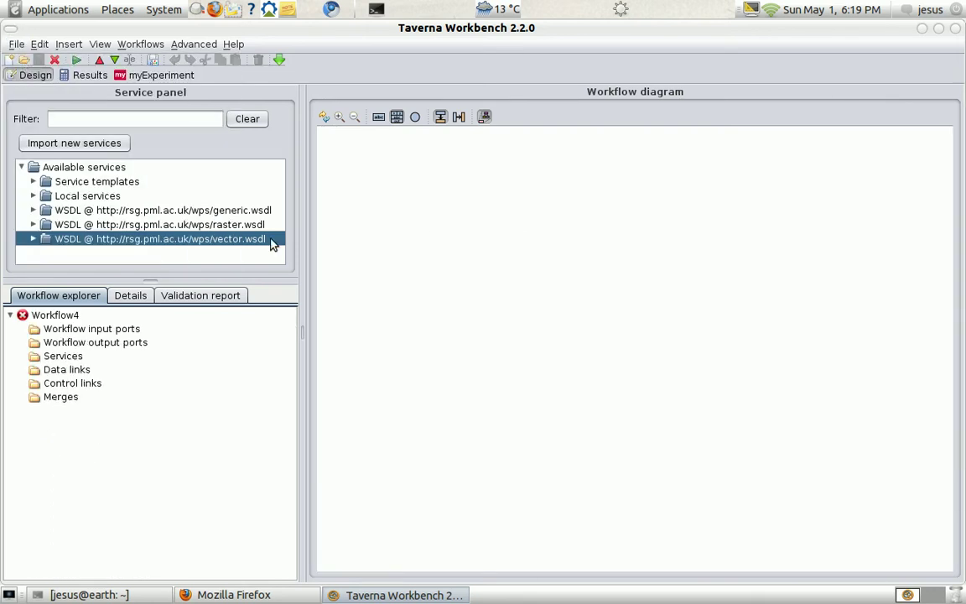
click(32, 196)
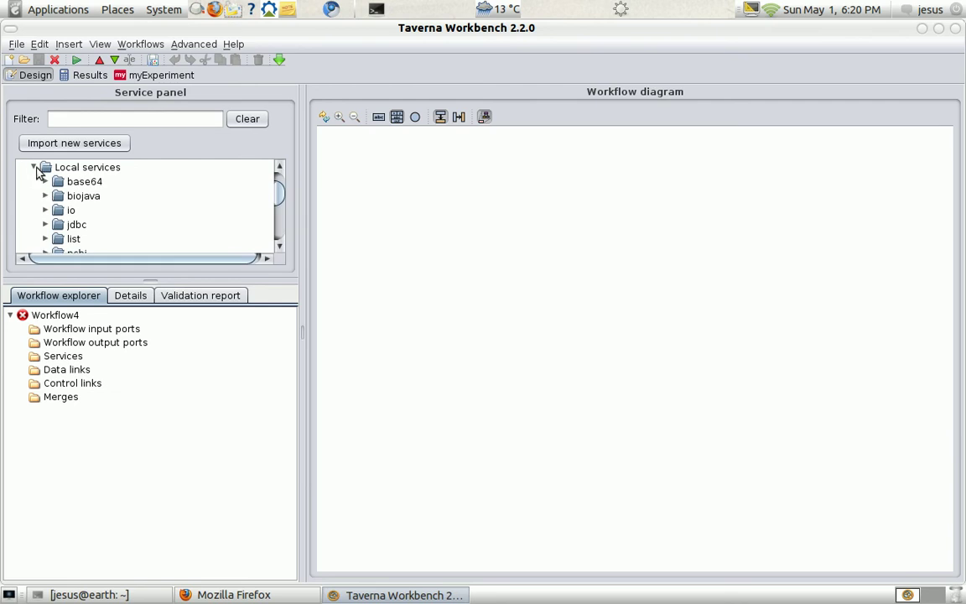
click(33, 167)
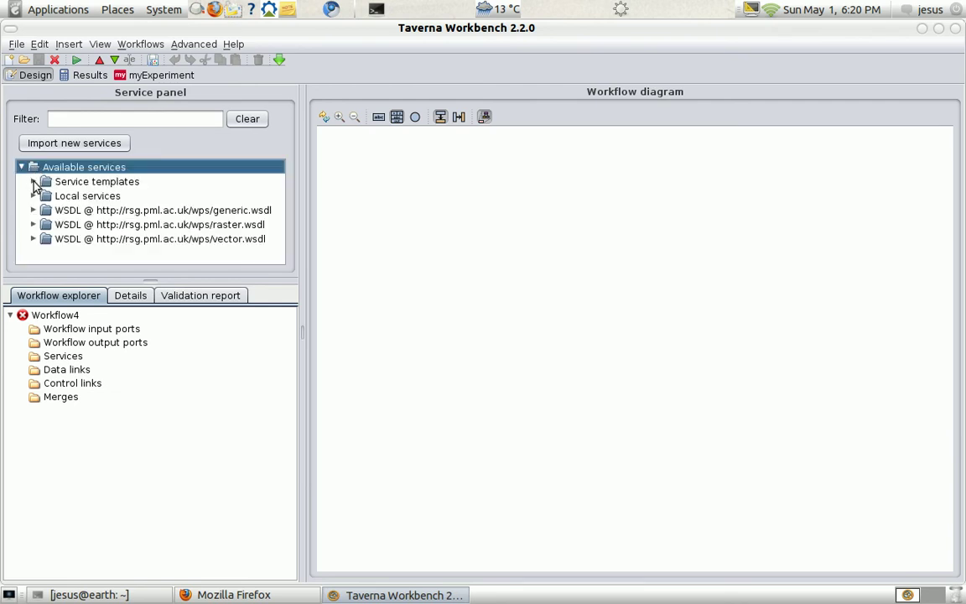
Step: Add a nested workflow from the service templates to the diagram, importing the already opened watershed.t2flow
click(33, 181)
click(113, 195)
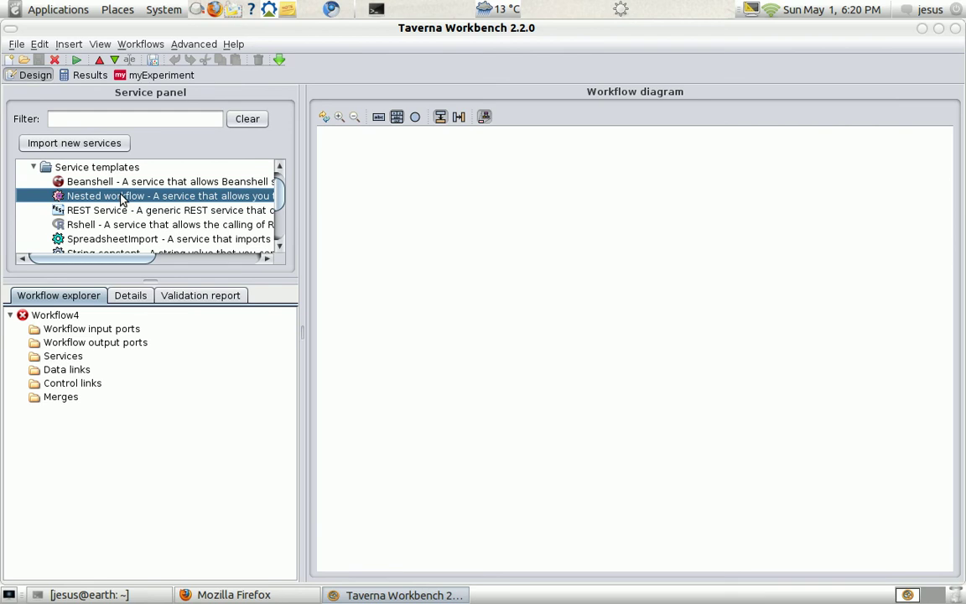
drag(120, 197, 533, 369)
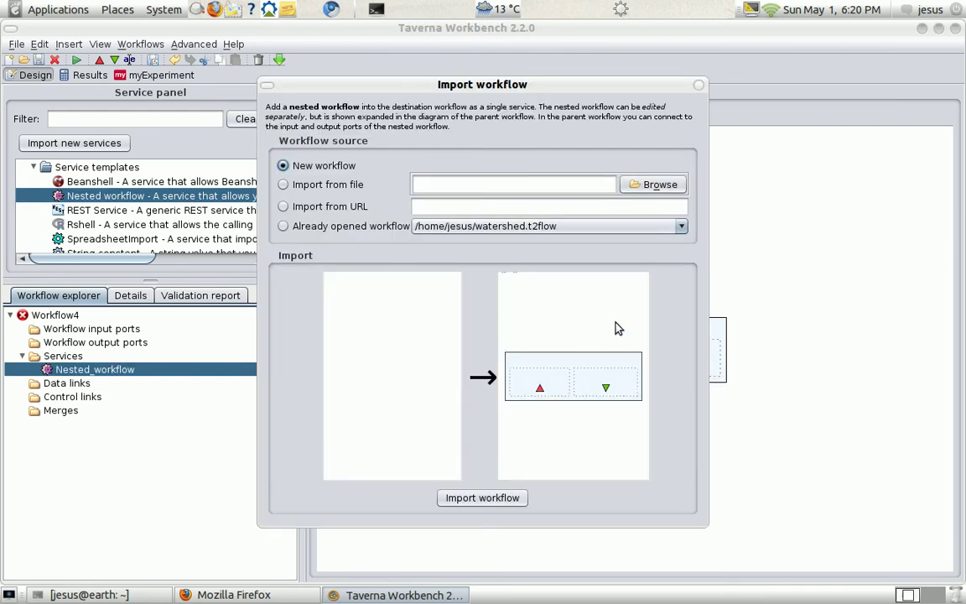
click(351, 228)
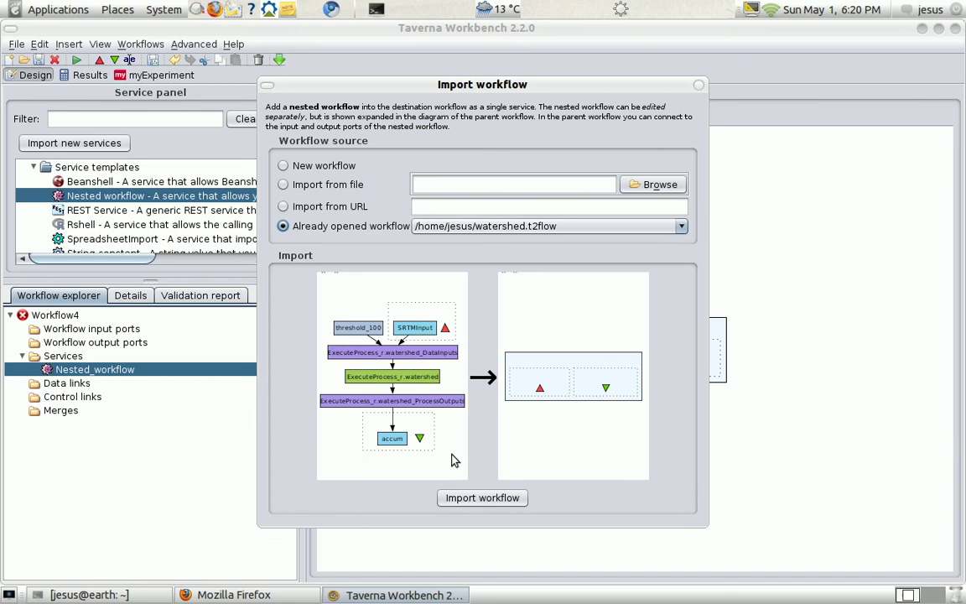
click(479, 499)
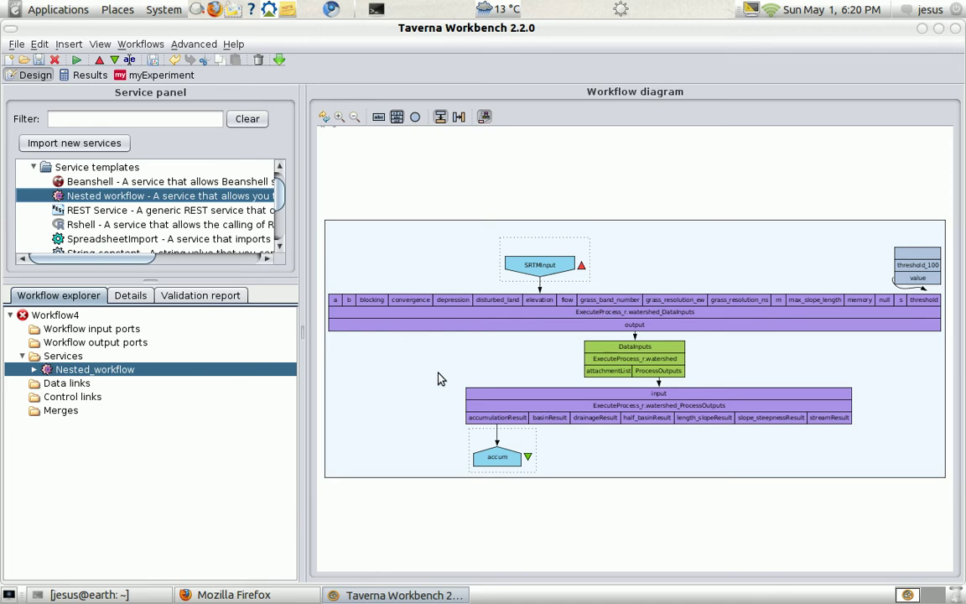
Step: Hide the nested workflow's inner structure in the diagram and rename the service to watershed
right_click(438, 379)
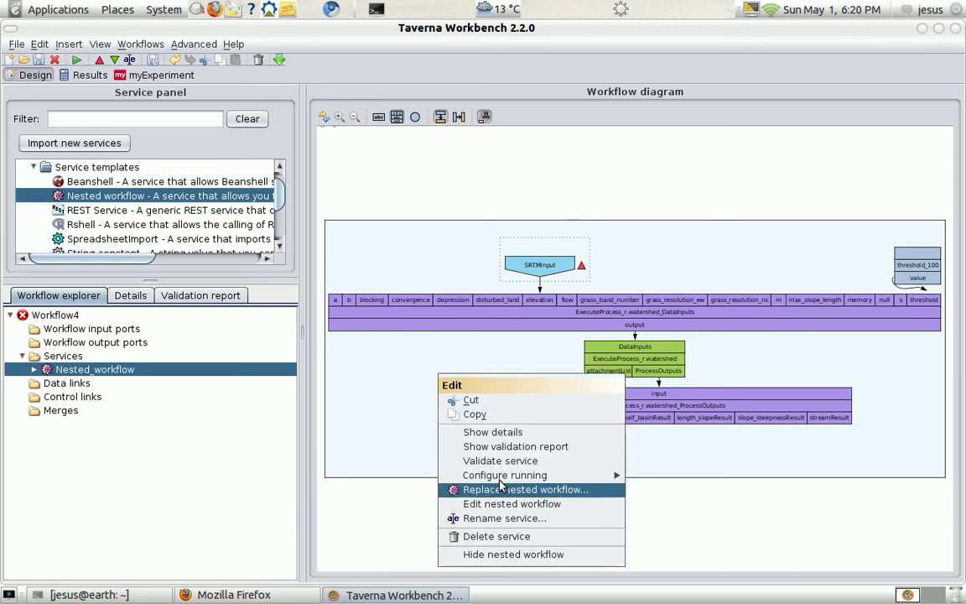
click(531, 555)
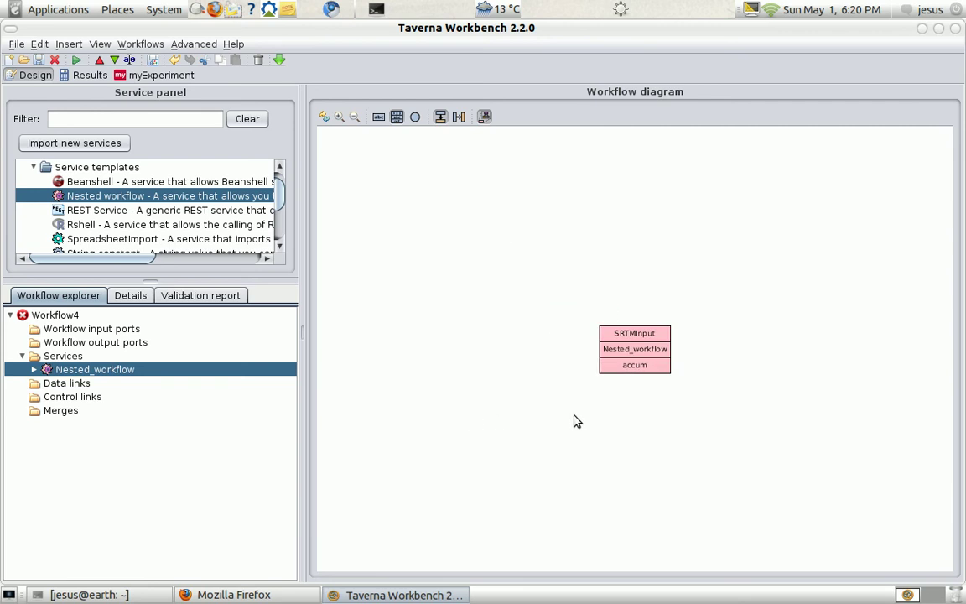
right_click(633, 352)
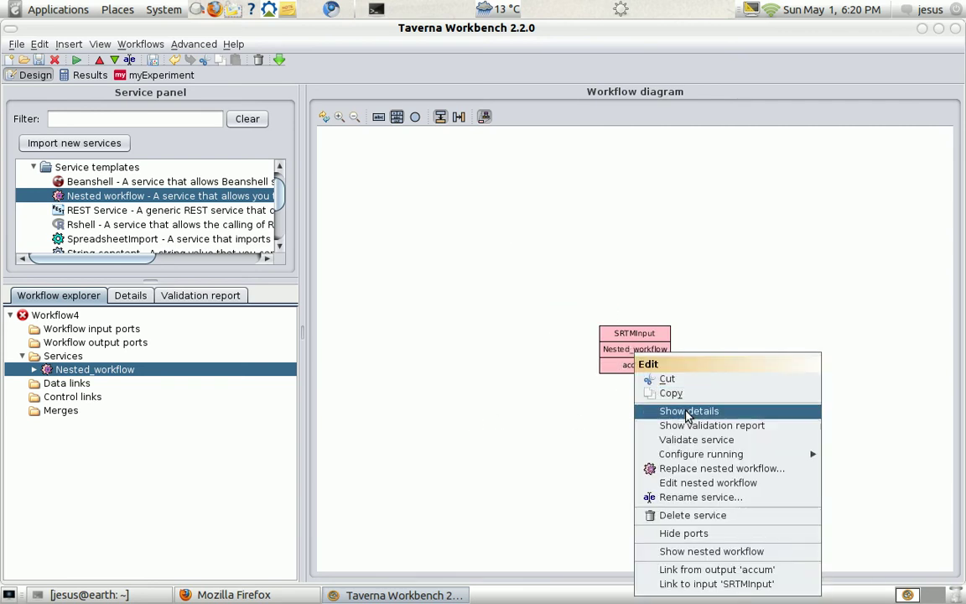
click(686, 499)
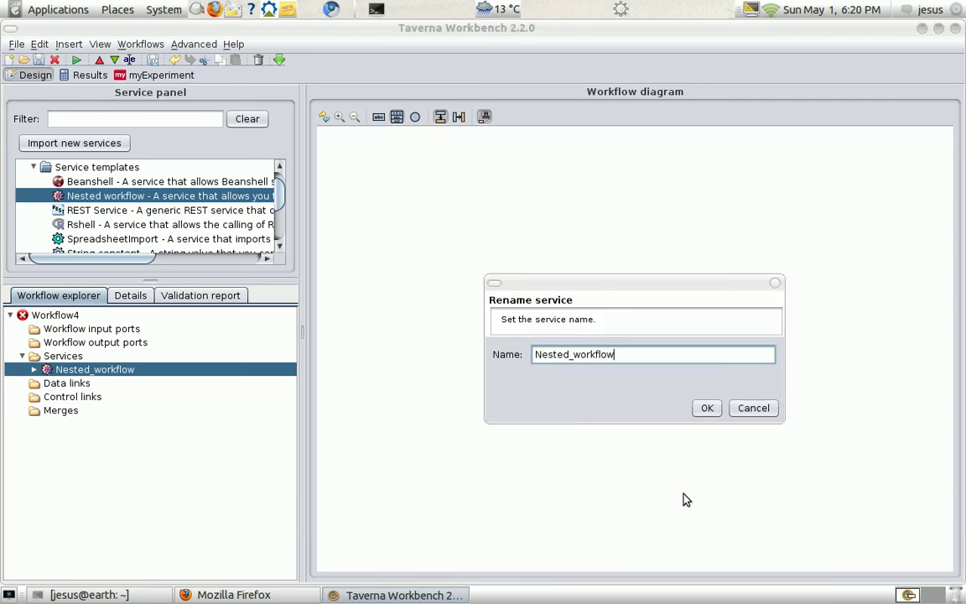
double_click(627, 353)
text(watershed)
key(Return)
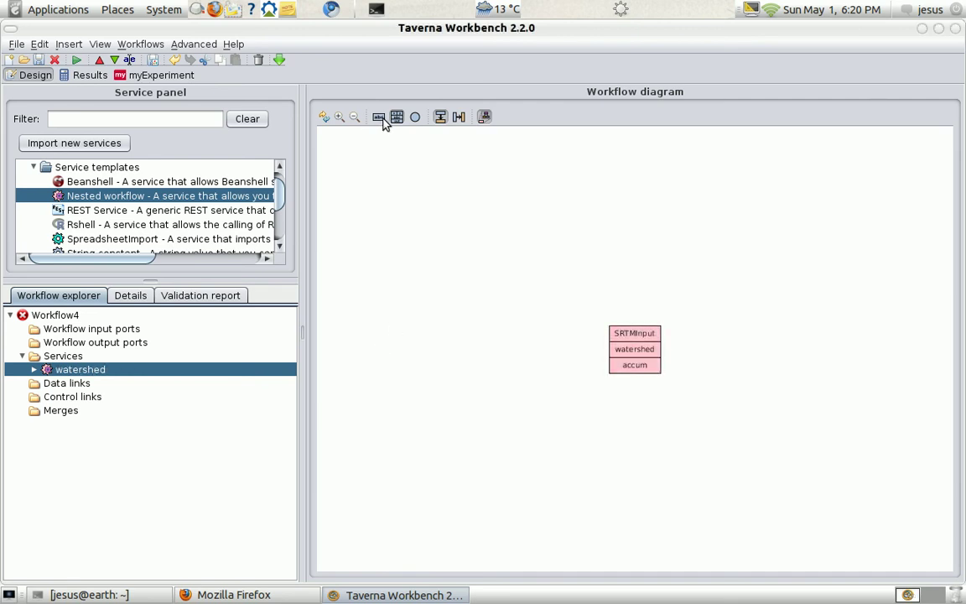
Step: Switch to Firefox and copy the link address of elev_srtm_30m.tif from PML's test data page
click(336, 119)
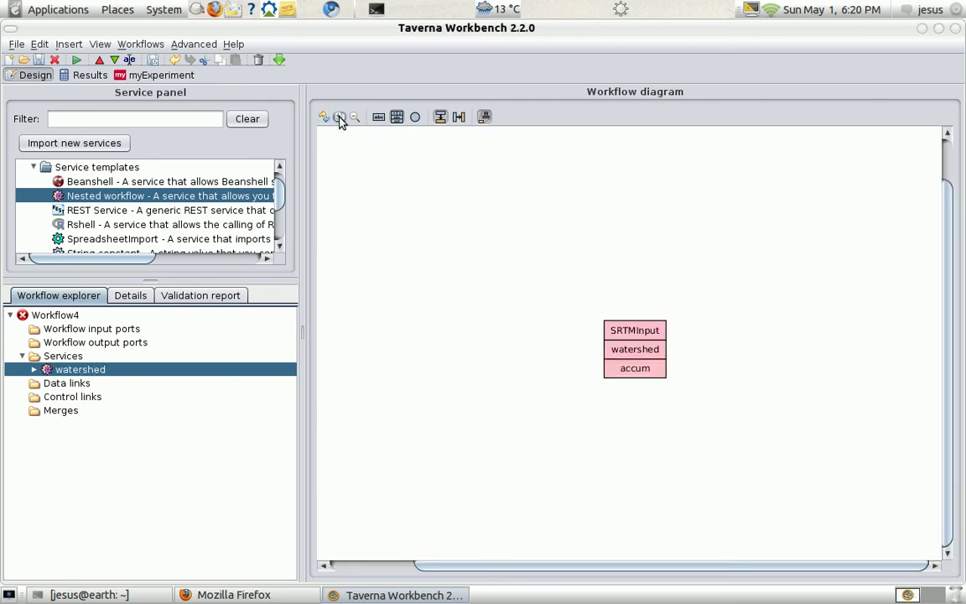
click(646, 328)
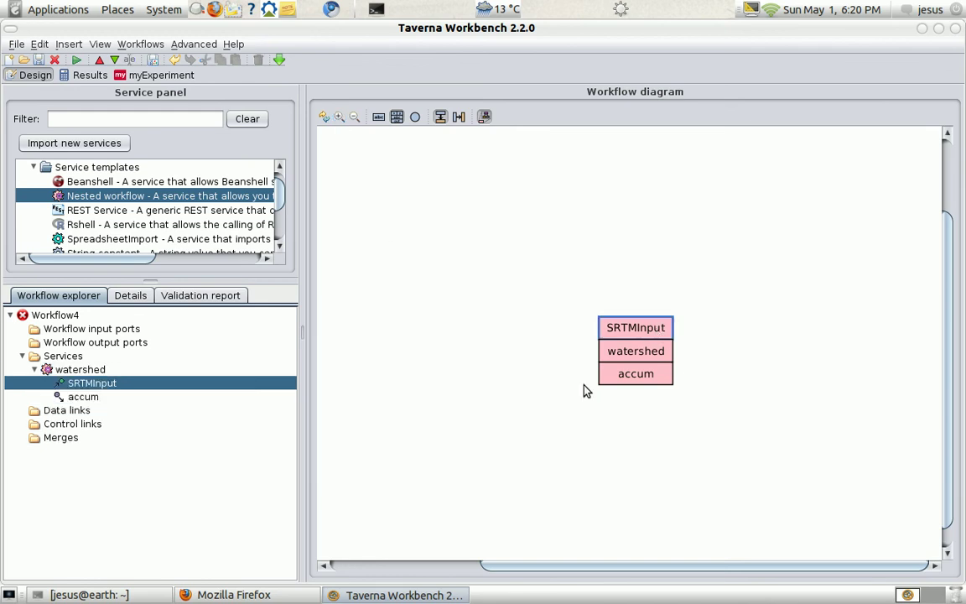
click(233, 595)
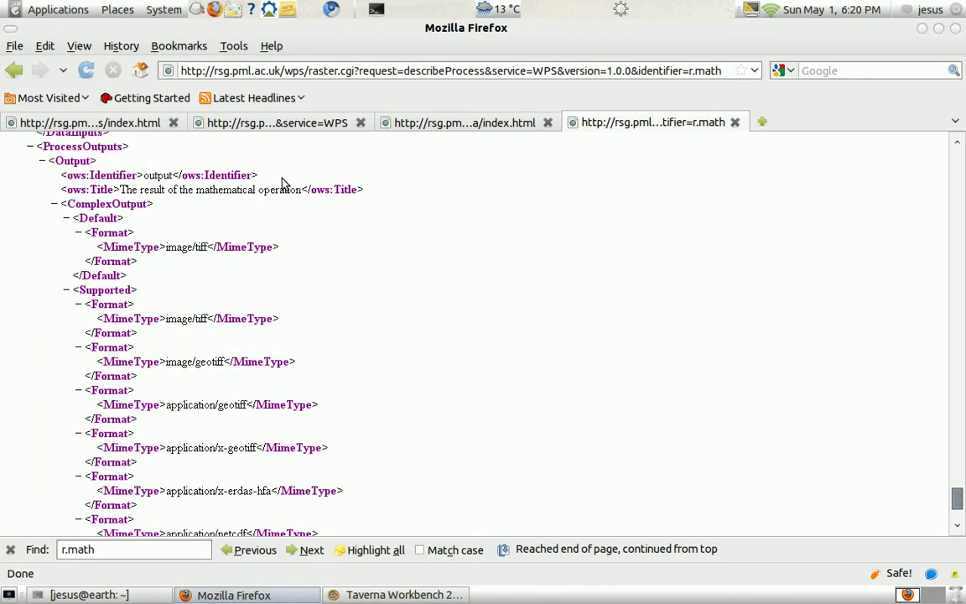
click(430, 123)
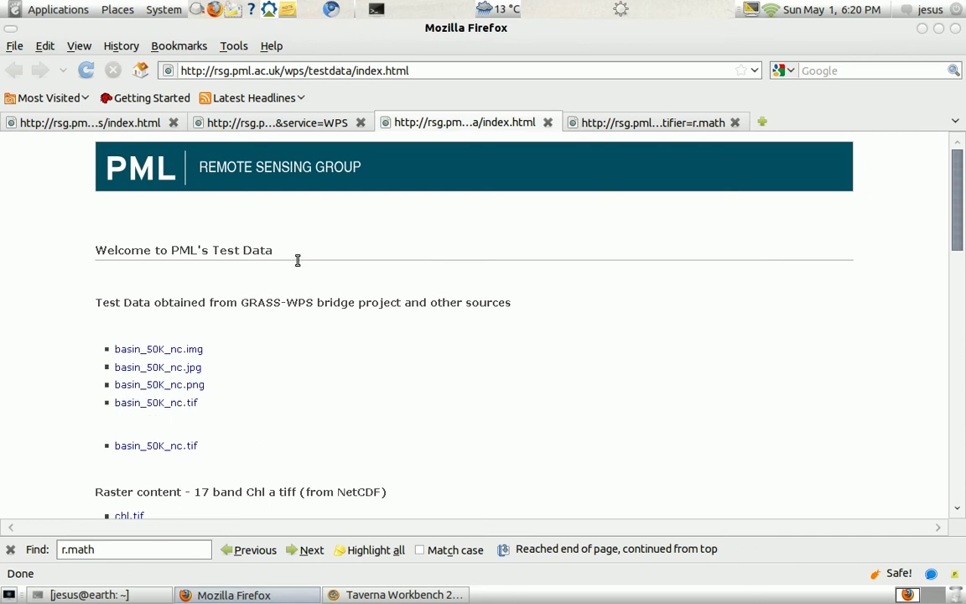
scroll(298, 260, down, 4)
right_click(187, 366)
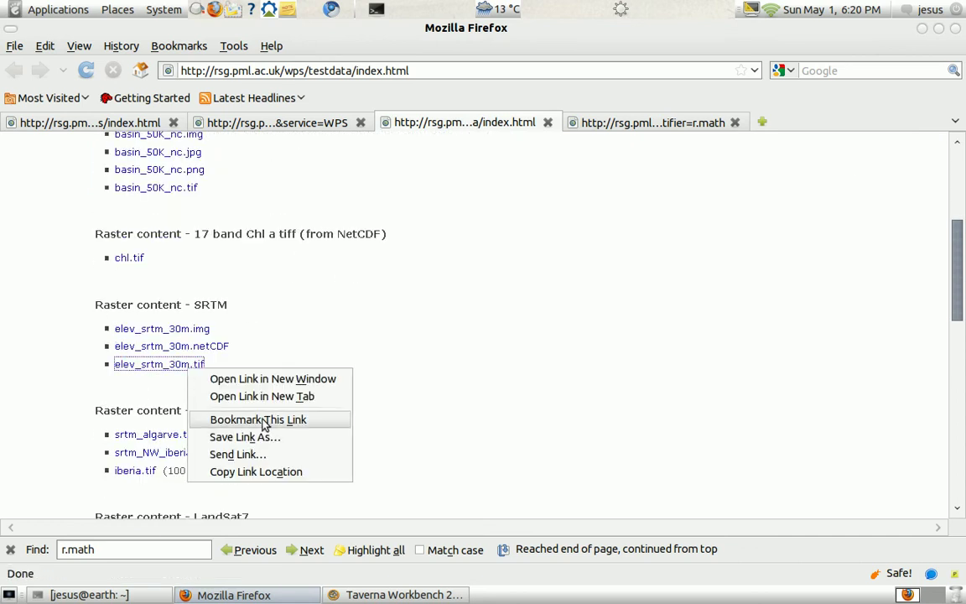
click(282, 471)
Step: Back in Taverna Workbench, give the watershed service's SRTMInput port a constant value with the copied elev_srtm_30m.tif URL
click(411, 596)
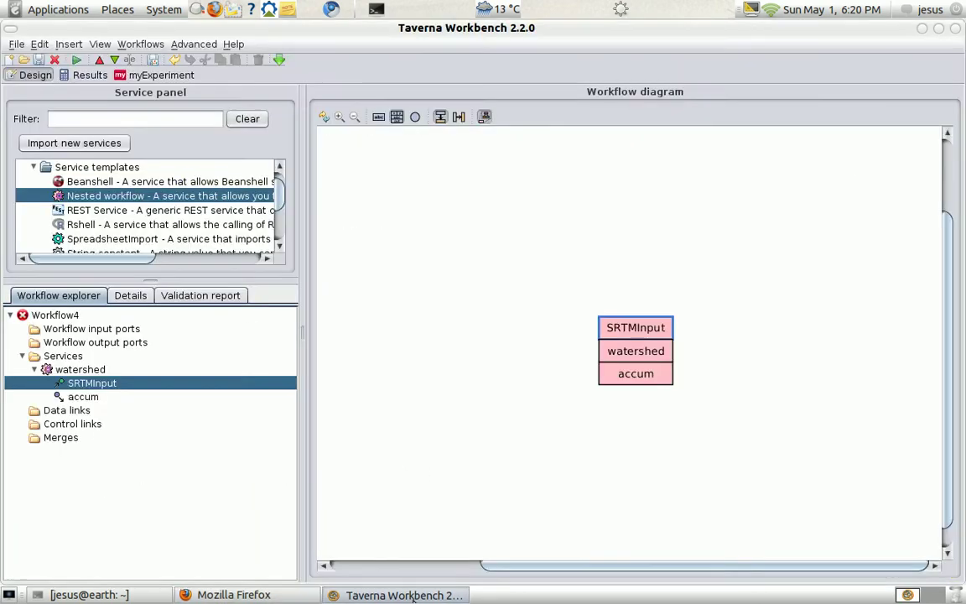
right_click(641, 327)
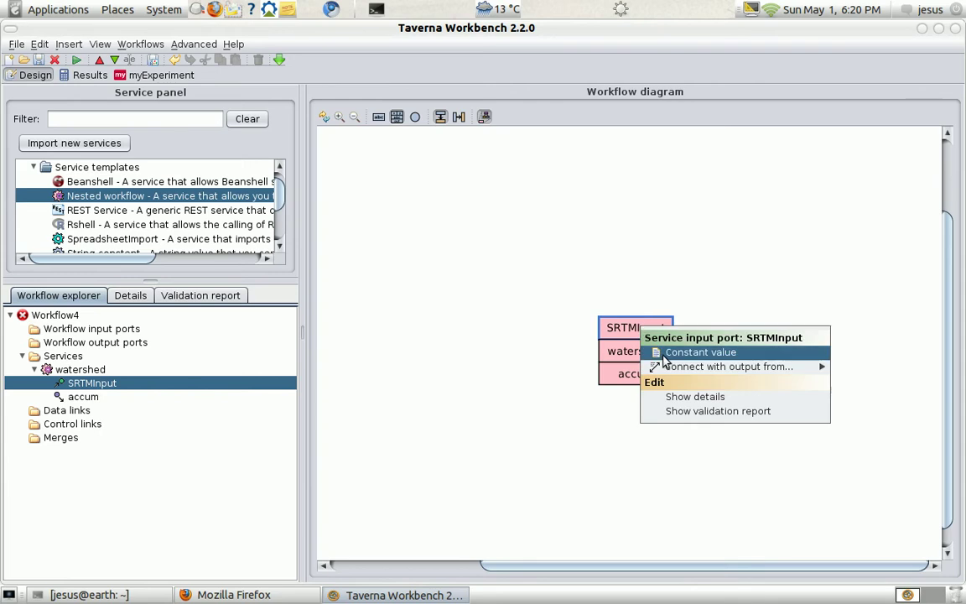
click(684, 351)
key(ctrl+v)
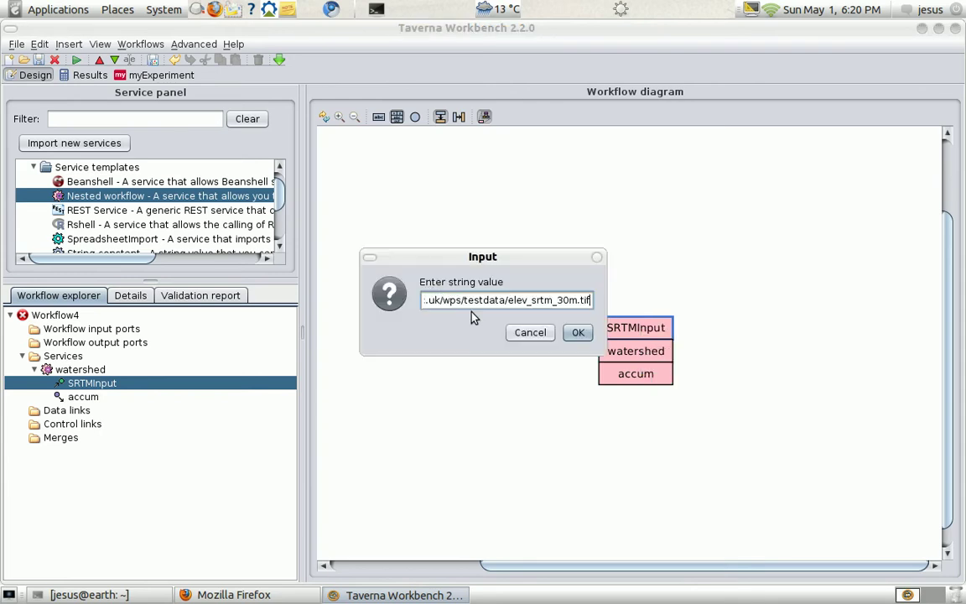
click(578, 332)
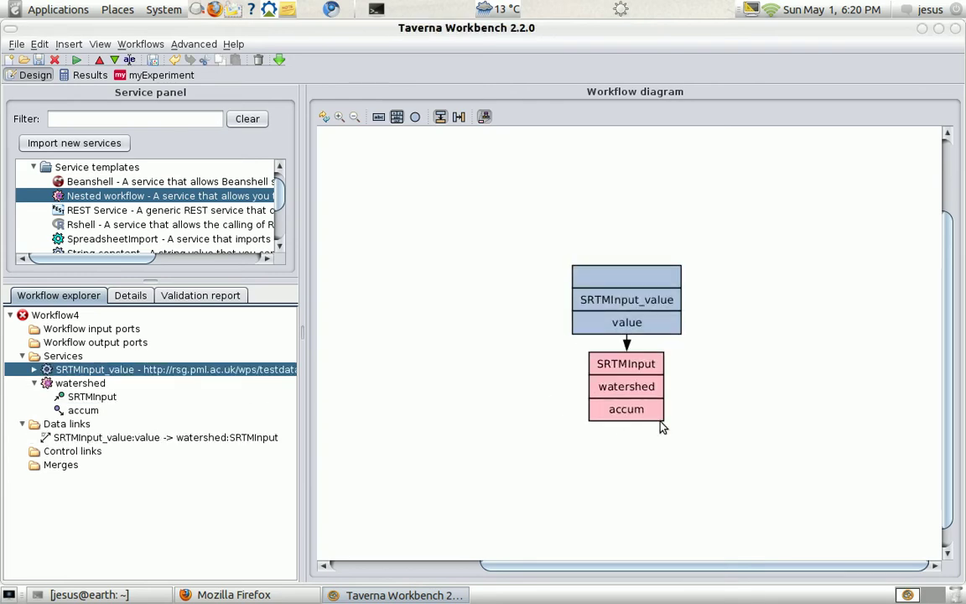
Step: Add the ExecuteProcess_r.math service from the raster.wsdl services to the workflow diagram
click(656, 419)
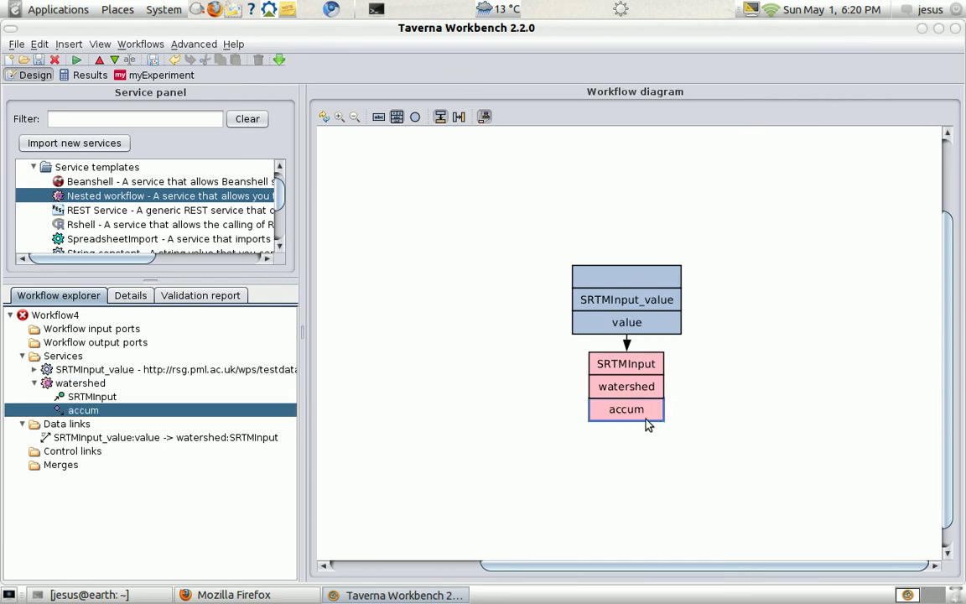
scroll(210, 192, down, 2)
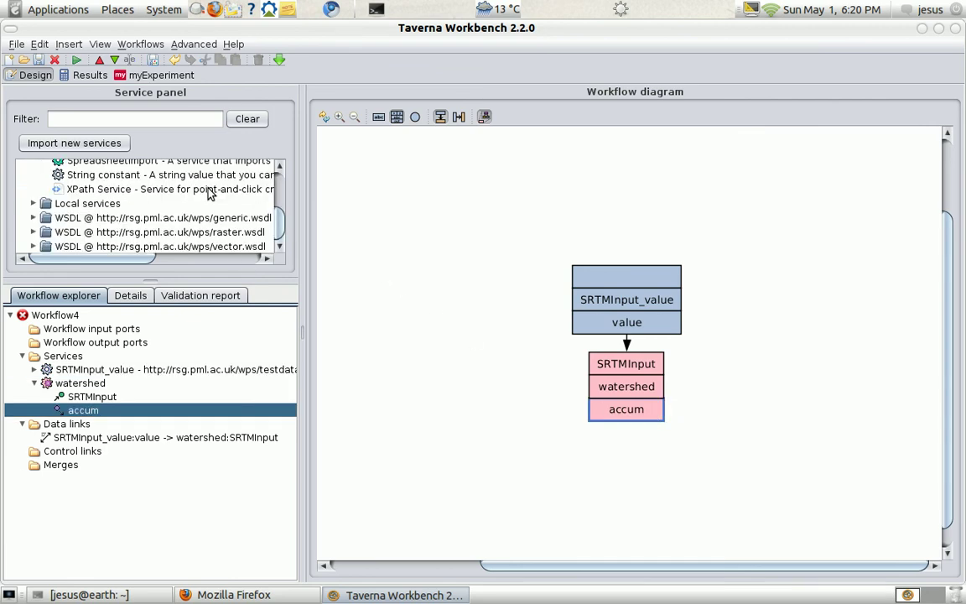
click(34, 231)
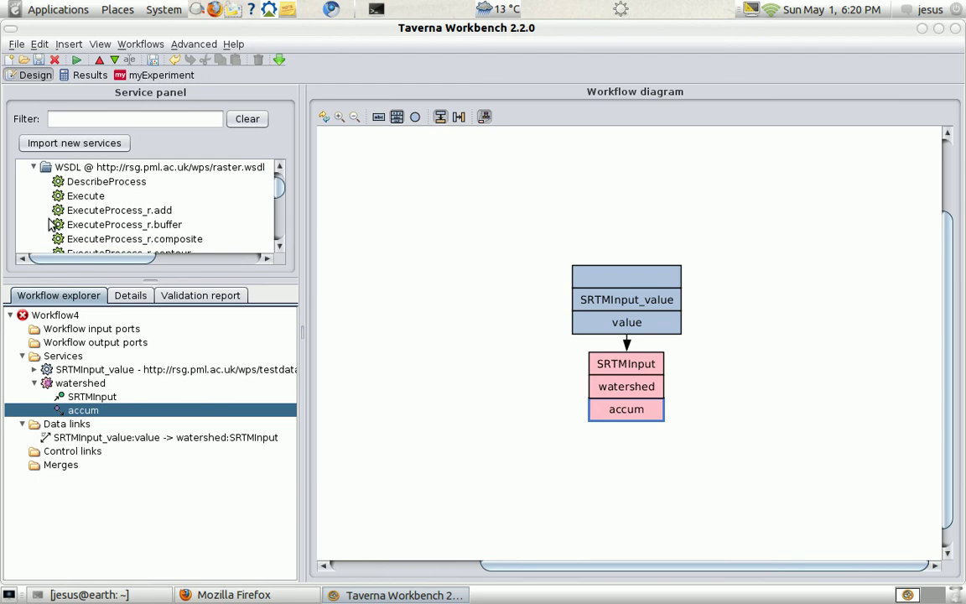
scroll(82, 208, down, 10)
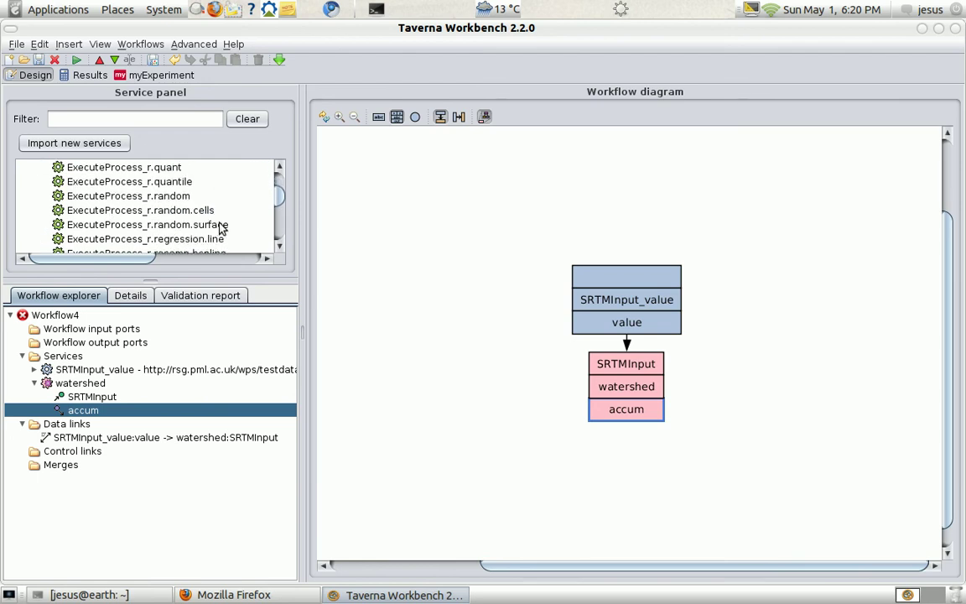
scroll(221, 198, down, 8)
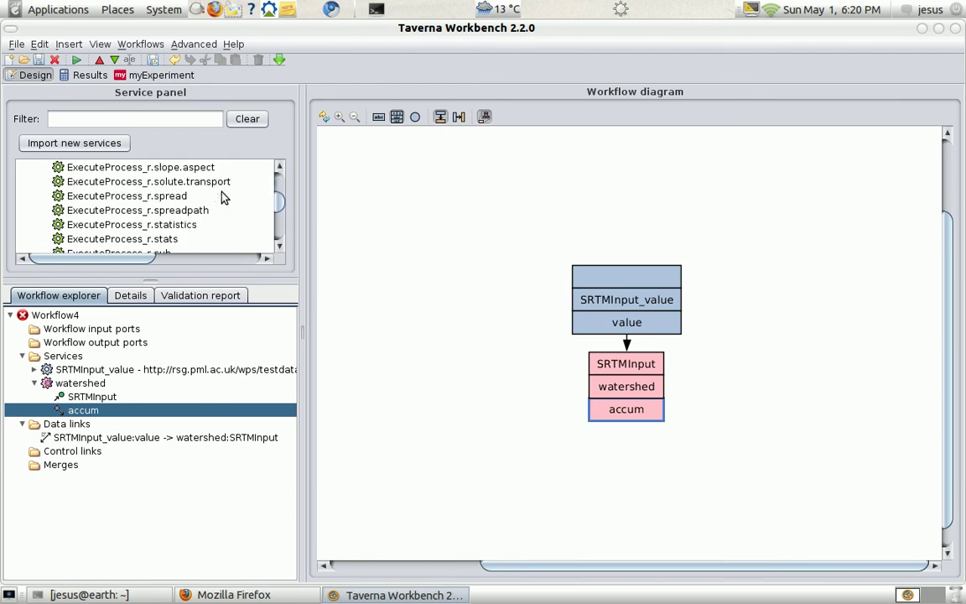
scroll(223, 196, down, 8)
scroll(222, 196, up, 12)
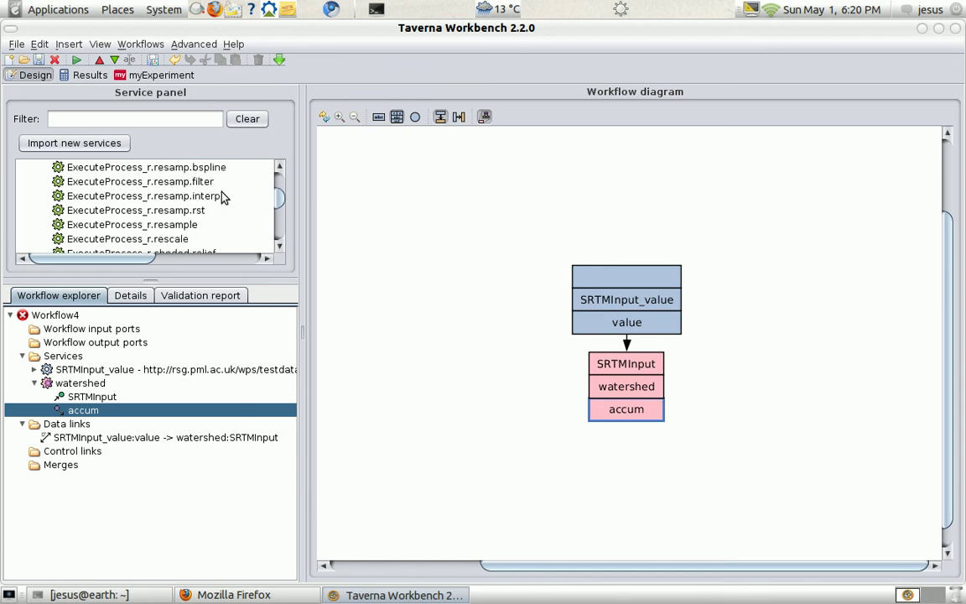
scroll(222, 196, up, 5)
click(168, 169)
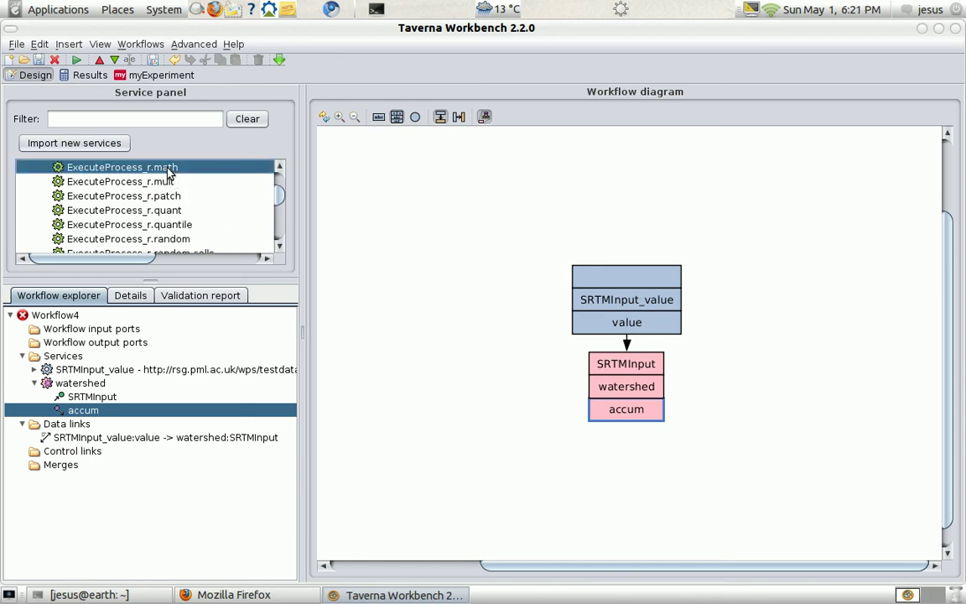
drag(168, 172, 428, 315)
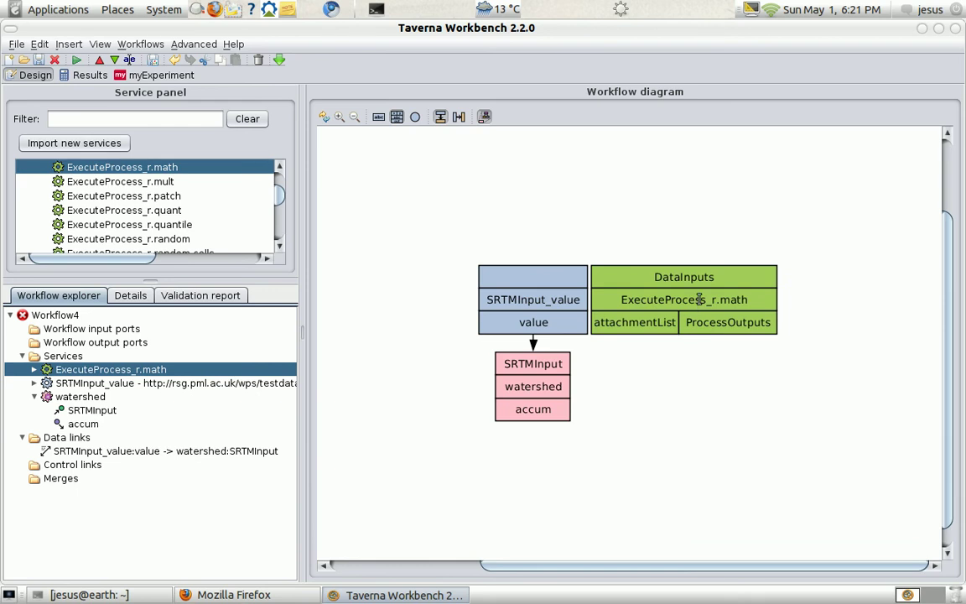
Step: Add an XML input splitter to r.math's DataInputs port and link the watershed accum output to its input a
right_click(699, 300)
click(729, 430)
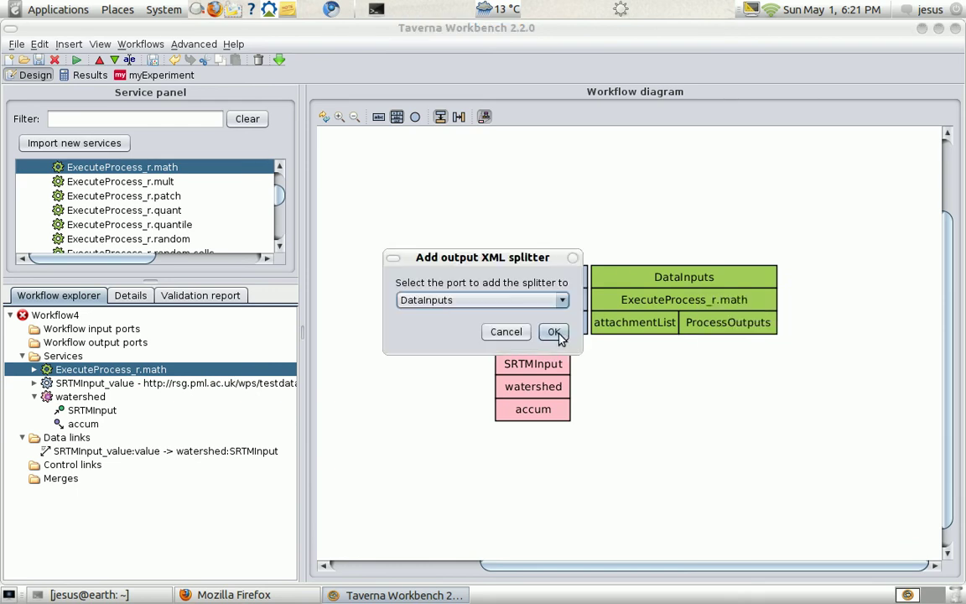
click(555, 332)
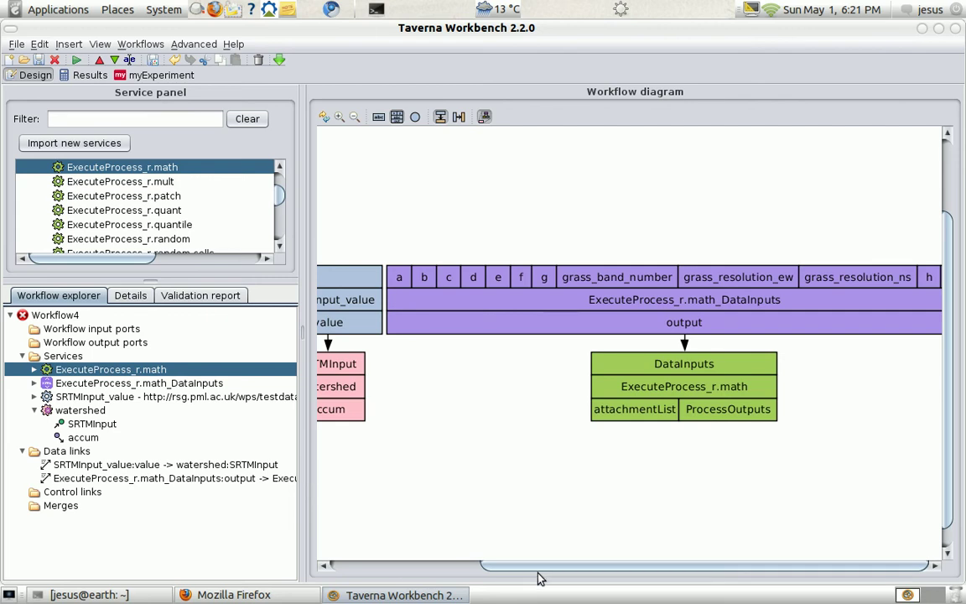
drag(540, 565, 476, 565)
drag(403, 419, 460, 276)
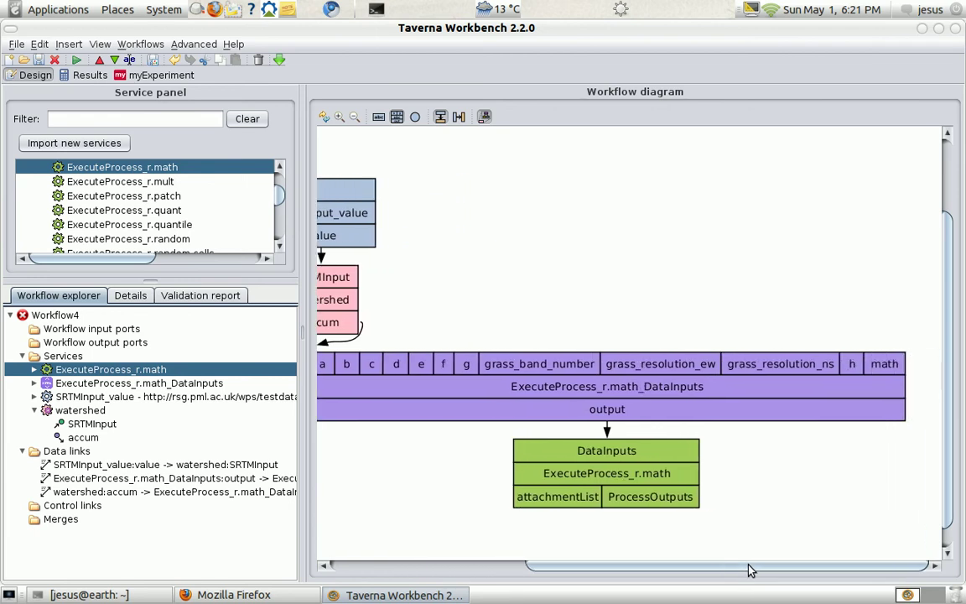
Step: Add an XML output splitter to the ProcessOutputs port of the ExecuteProcess_r.math service
right_click(874, 366)
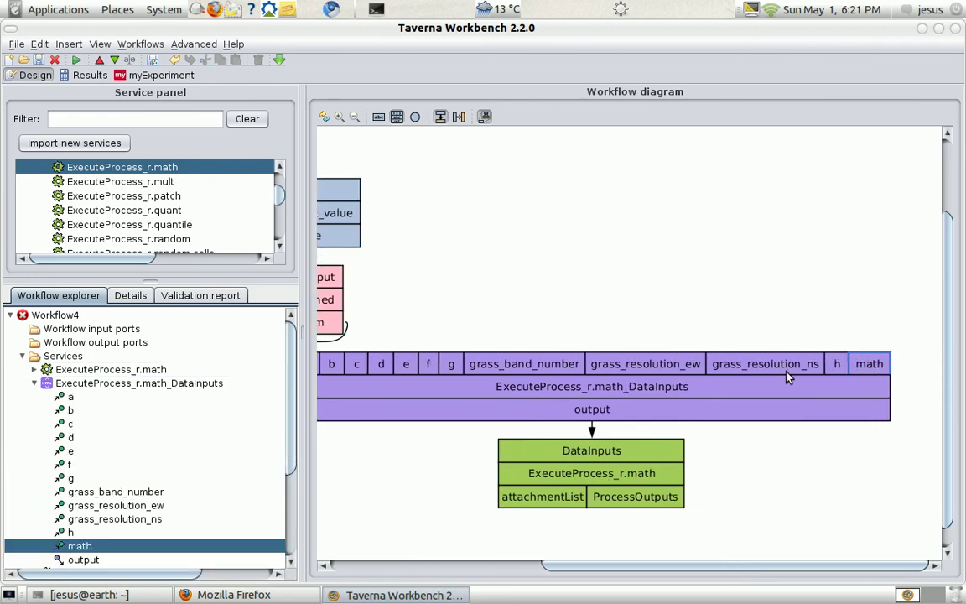
right_click(651, 476)
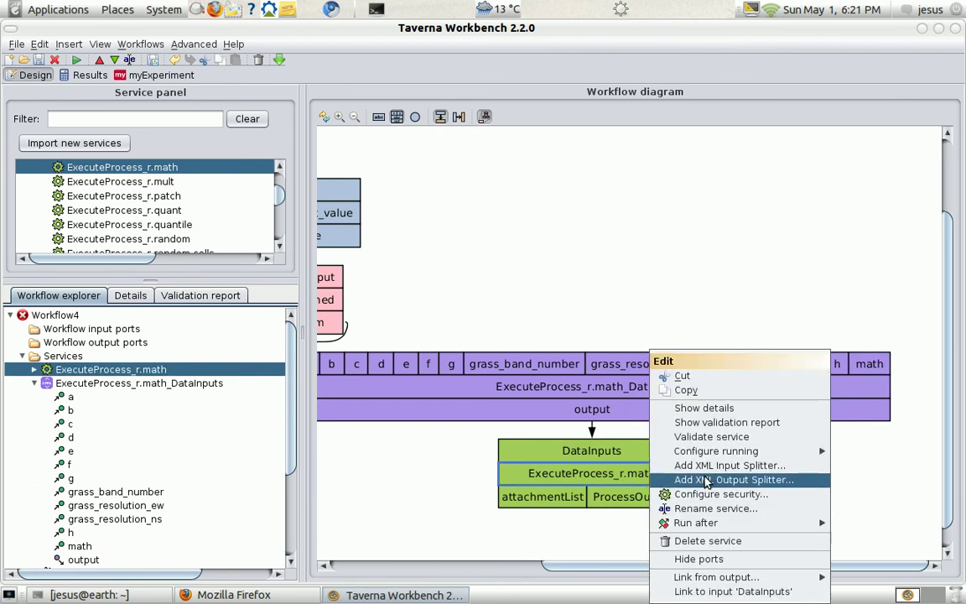
click(705, 480)
click(553, 332)
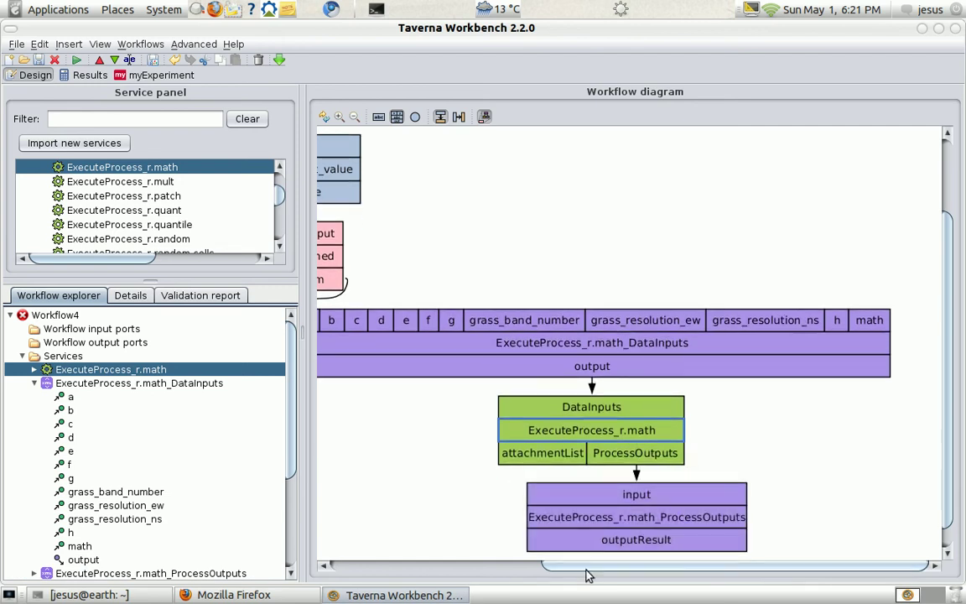
Step: Give the math input port of the r.math splitter the constant value output=(if(a>100,a,null()))
right_click(880, 318)
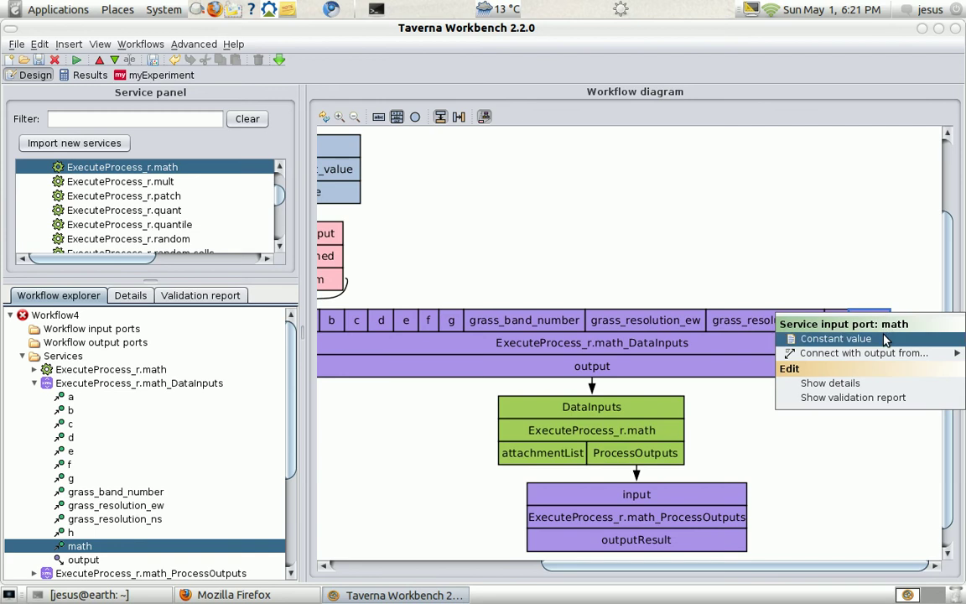
click(839, 339)
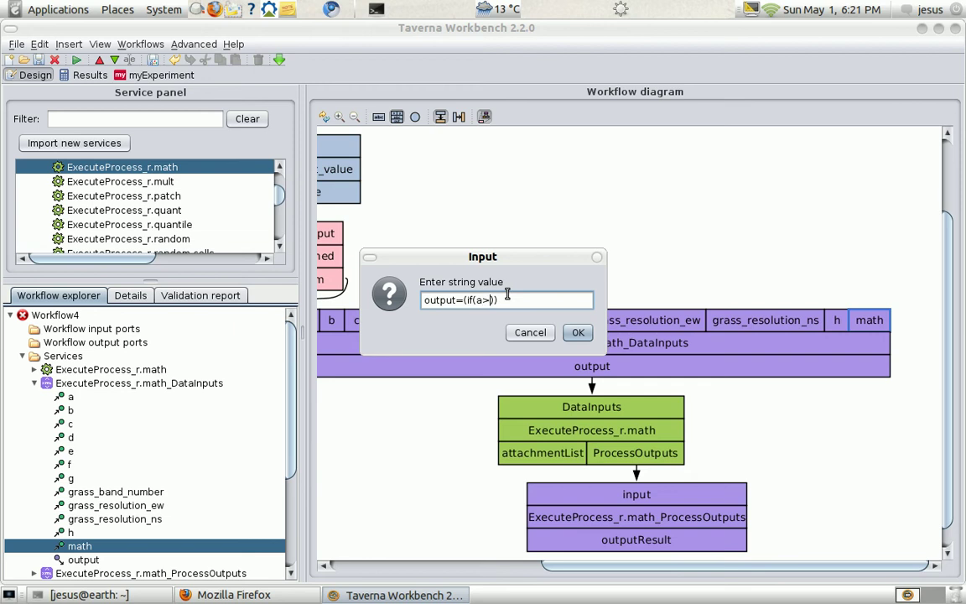
text(a,null())
click(579, 334)
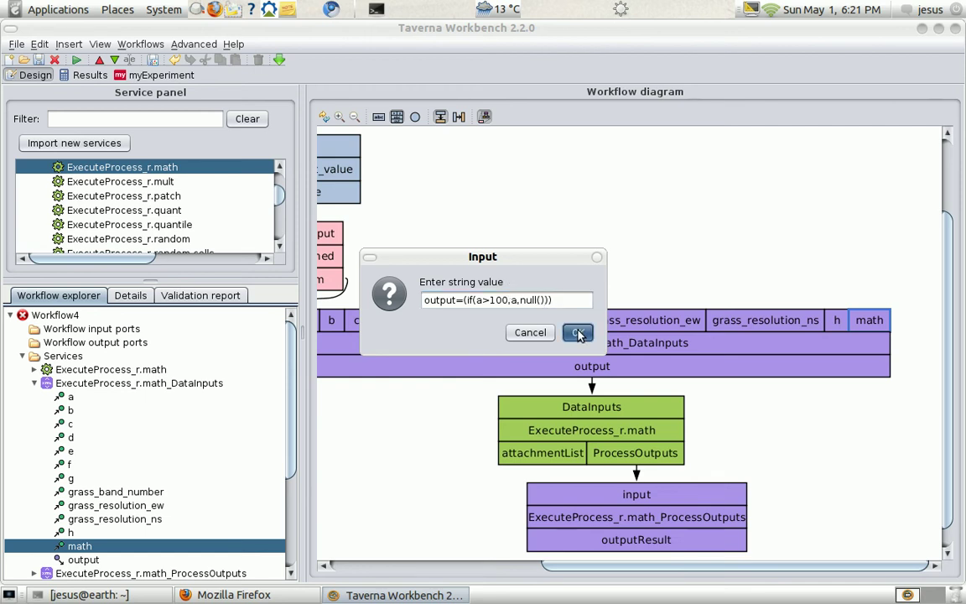
Step: Add a nested workflow service that imports the already opened tiff2png.t2flow into the workflow
click(325, 118)
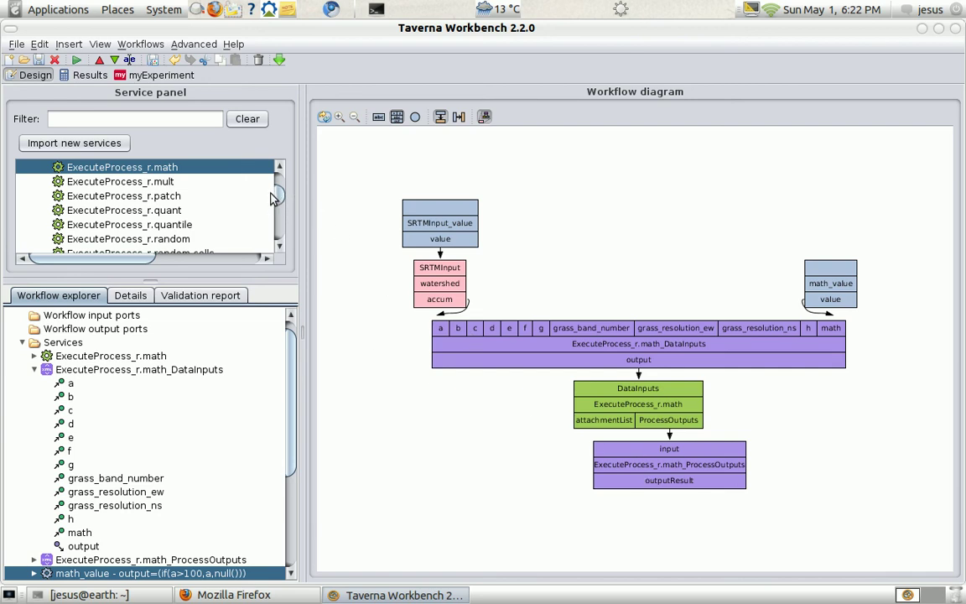
drag(281, 194, 287, 173)
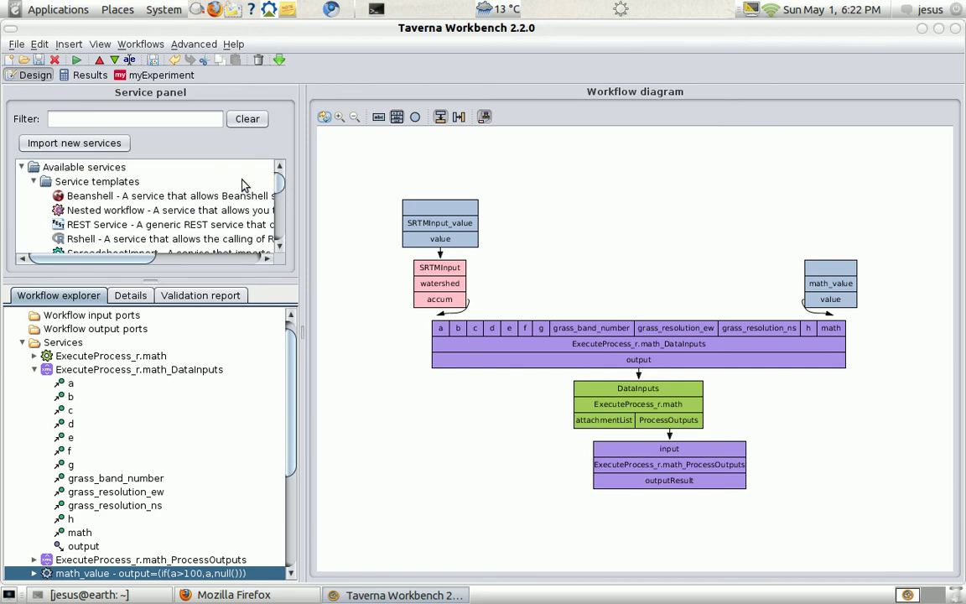
click(155, 210)
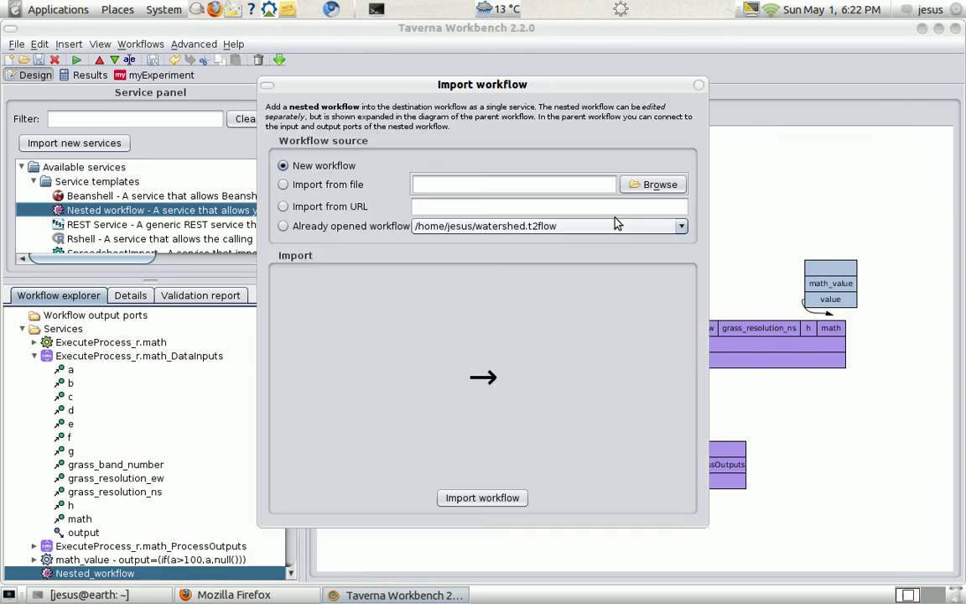
click(615, 222)
click(585, 265)
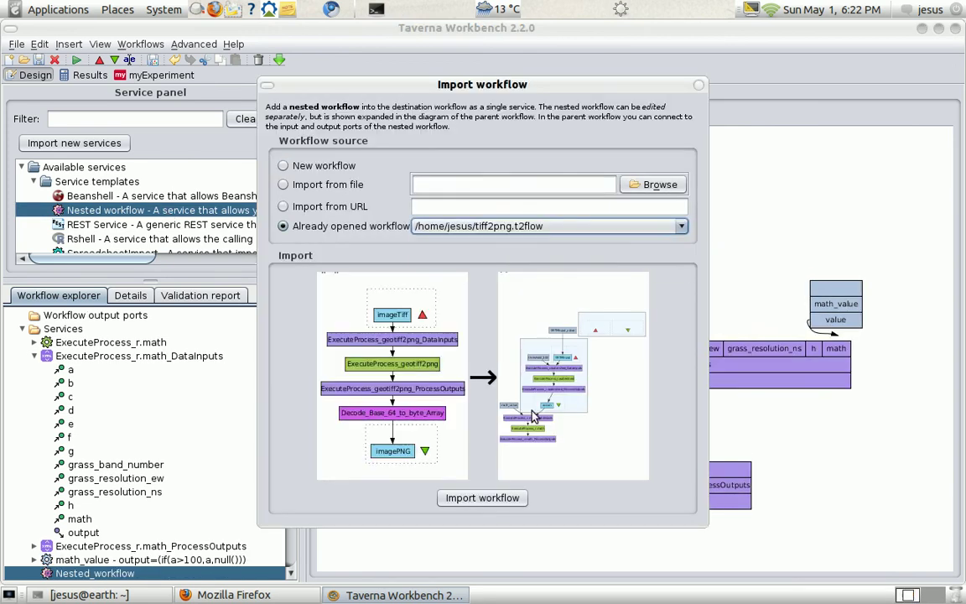
click(483, 498)
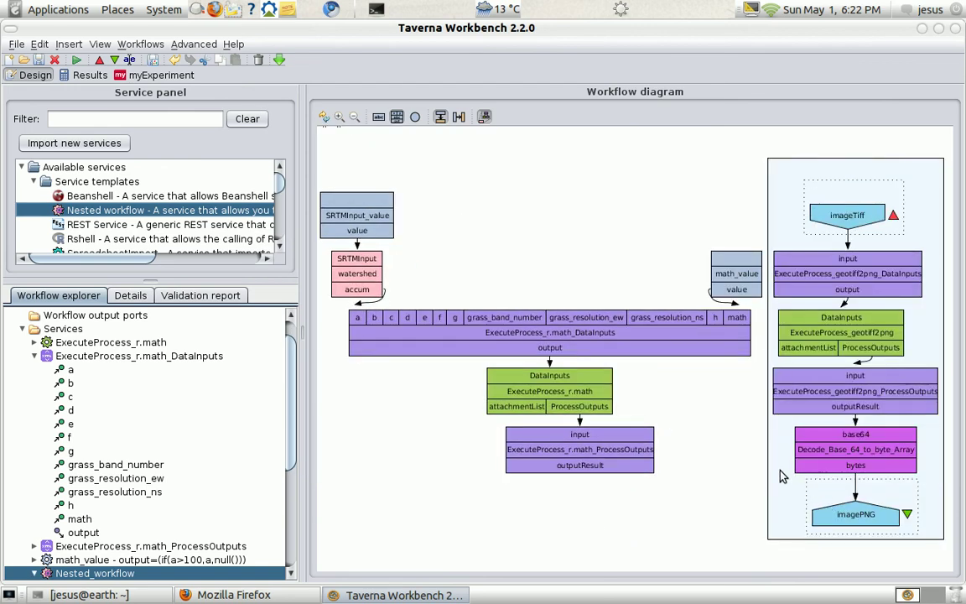
Step: Collapse the nested tiff2png workflow and link outputResult of the r.math ProcessOutputs splitter to its imageTiff input
right_click(782, 426)
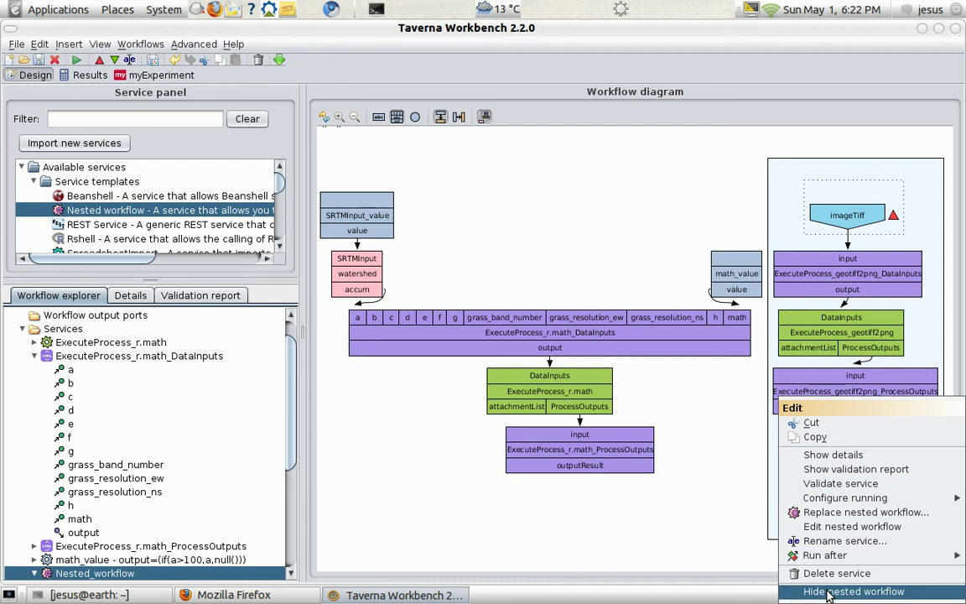
click(854, 591)
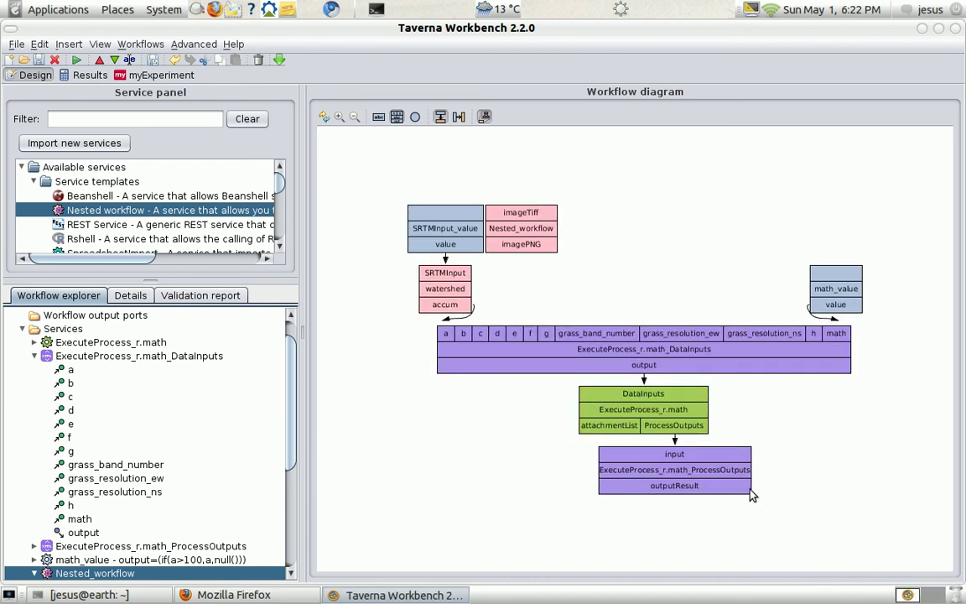
drag(728, 486, 535, 211)
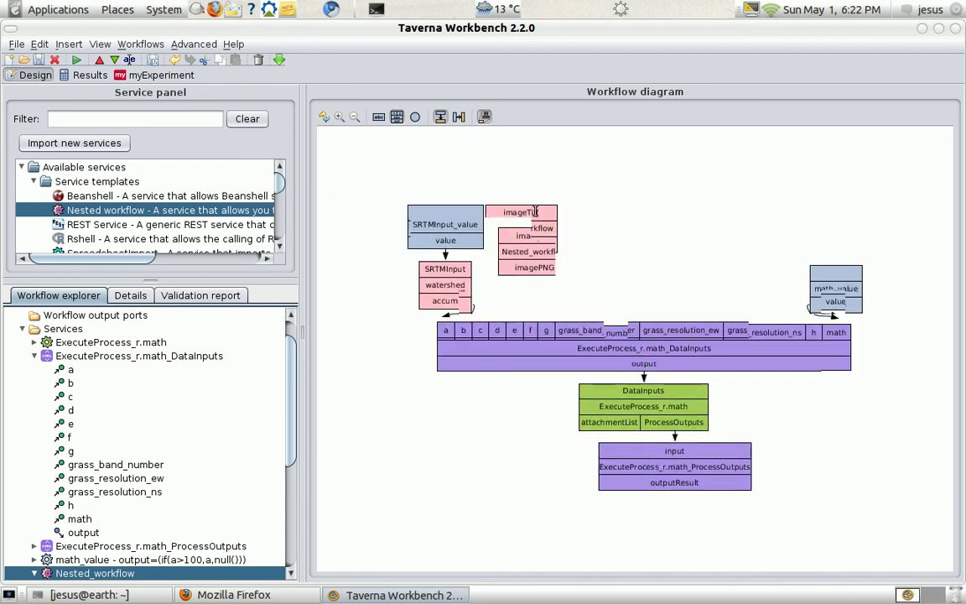
Step: Create a workflow output port named imageOut and link the nested tiff2png workflow's imagePNG output to it
click(115, 64)
text(imageOut)
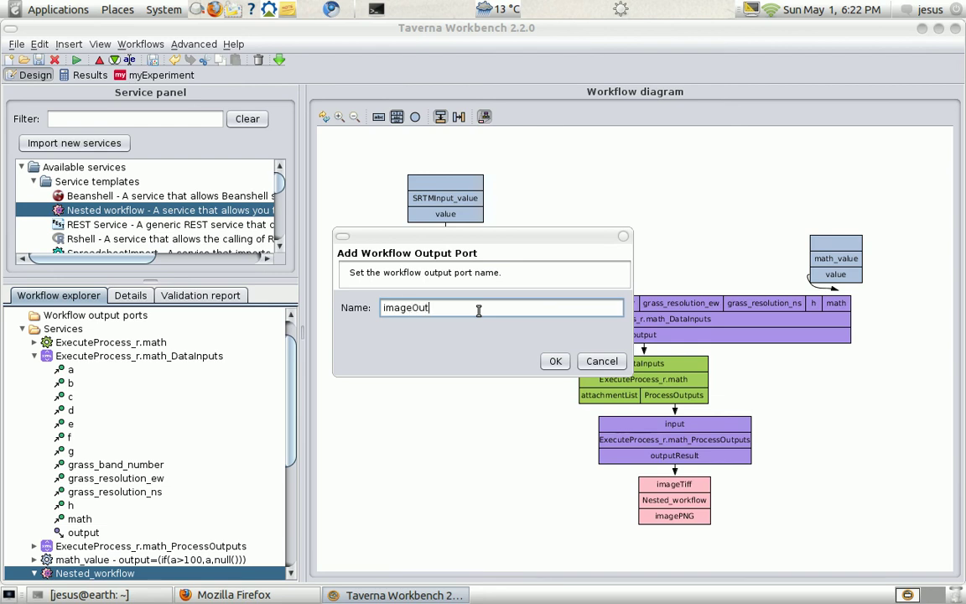
click(555, 360)
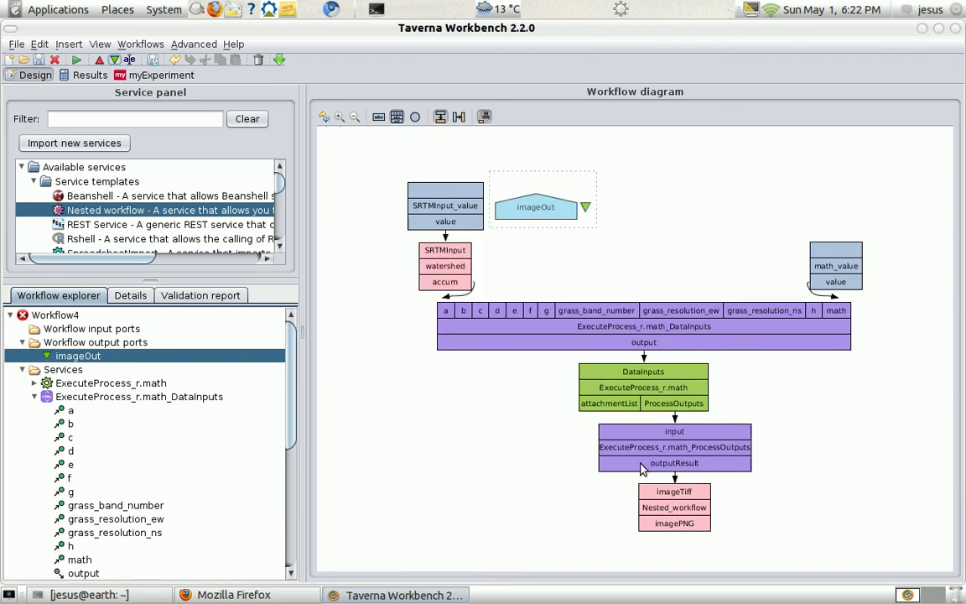
drag(641, 468, 560, 214)
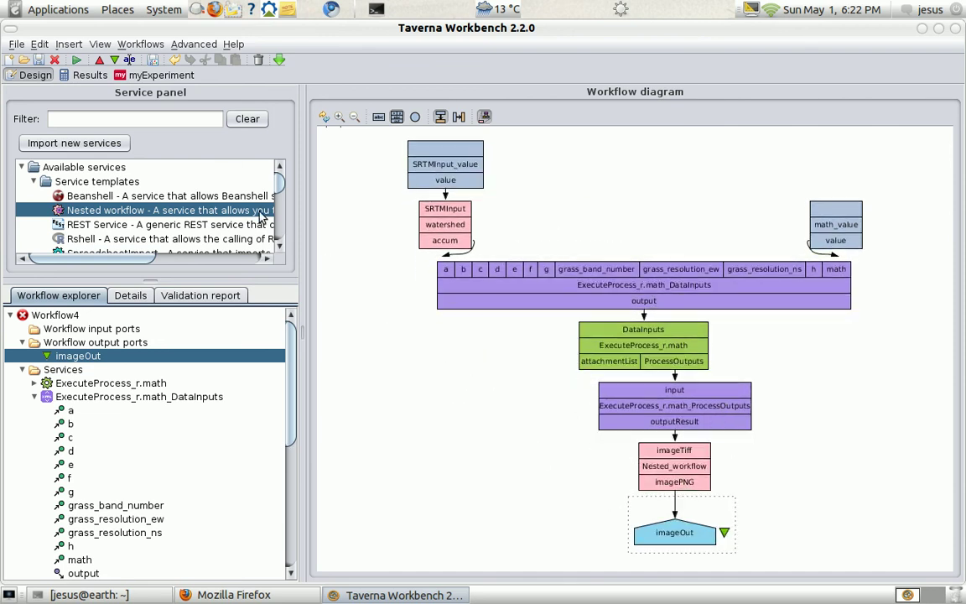
Step: Add a second nested workflow service importing the already opened tiff2png.t2flow
drag(260, 212, 462, 185)
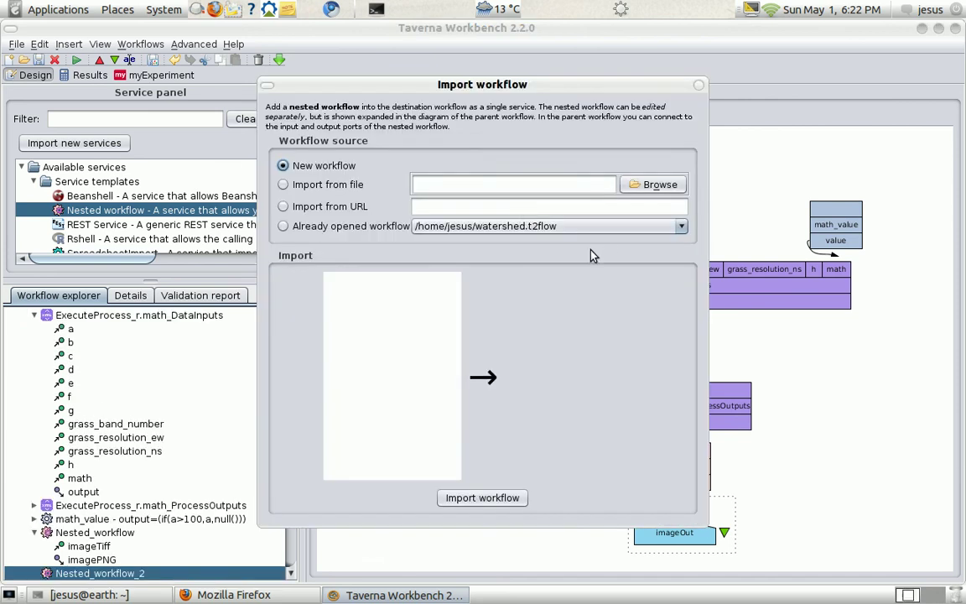
click(530, 230)
click(483, 256)
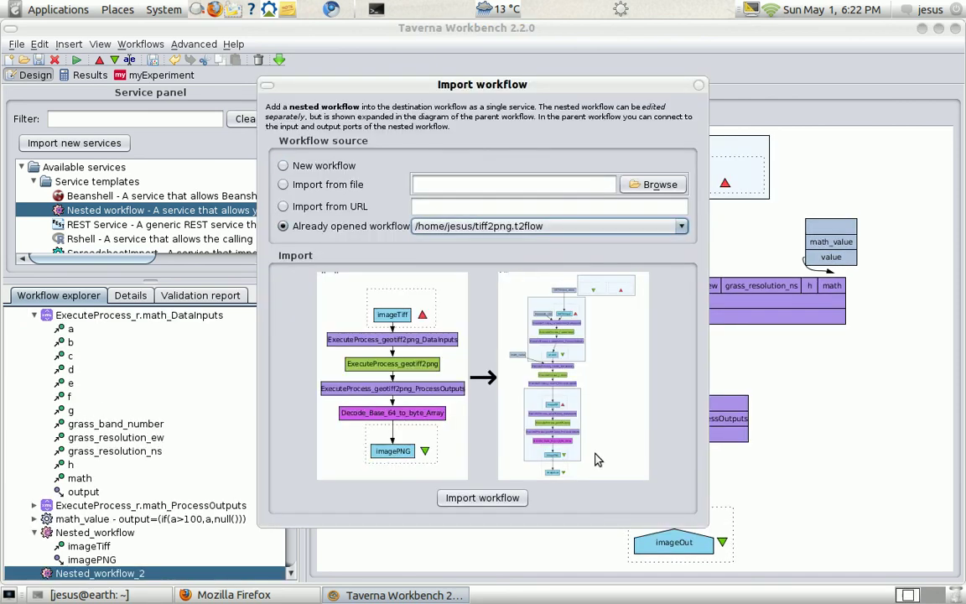
click(490, 498)
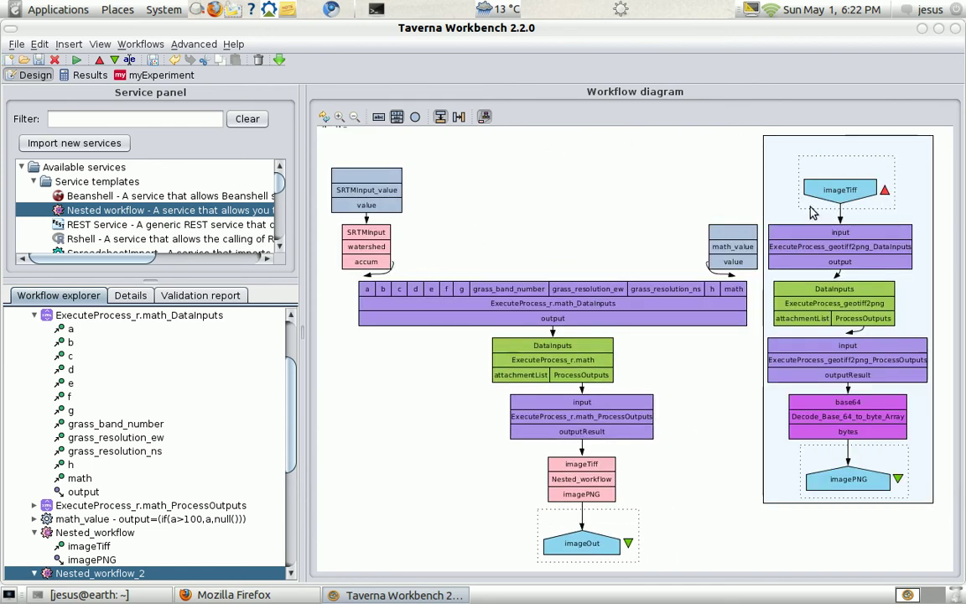
Step: Collapse the second tiff2png workflow, linking watershed's accum output to its imageTiff input and its imagePNG output to imageOut
right_click(843, 212)
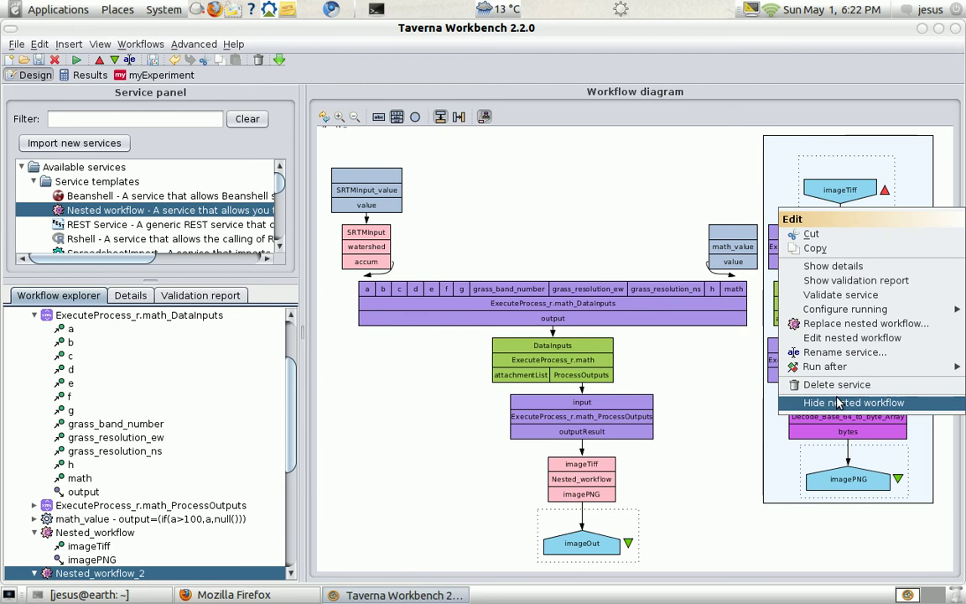
click(839, 403)
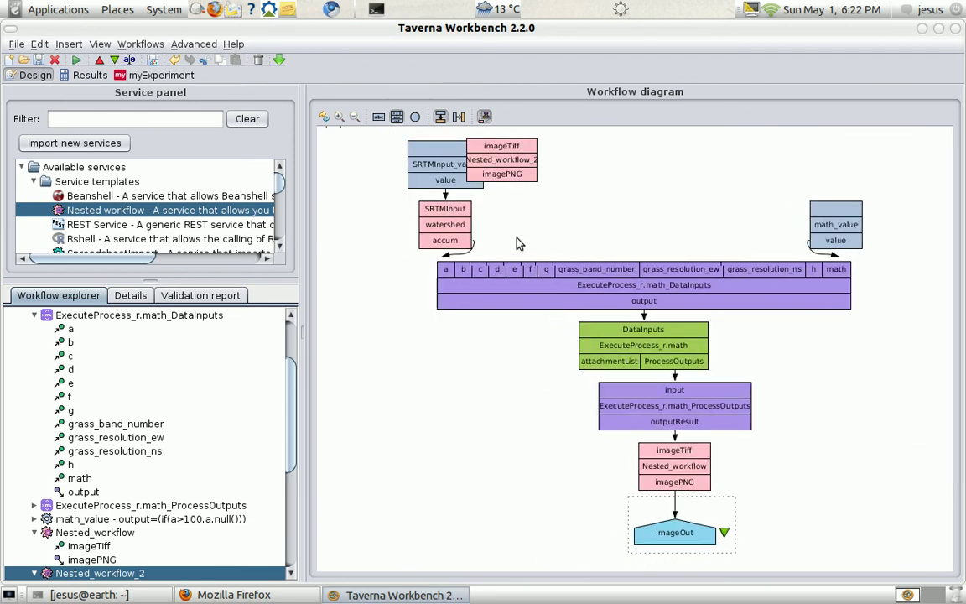
drag(463, 240, 537, 150)
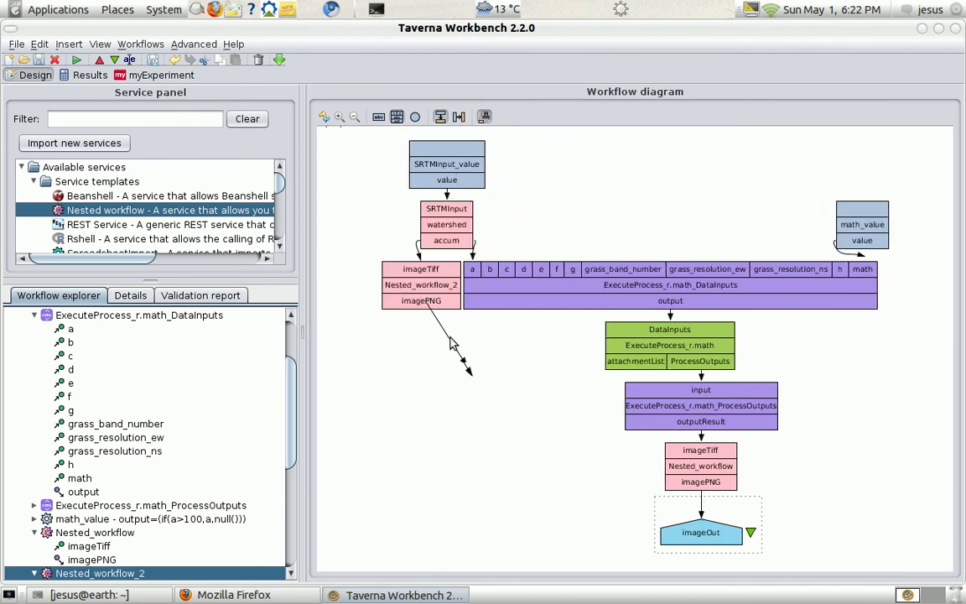
drag(450, 342, 696, 536)
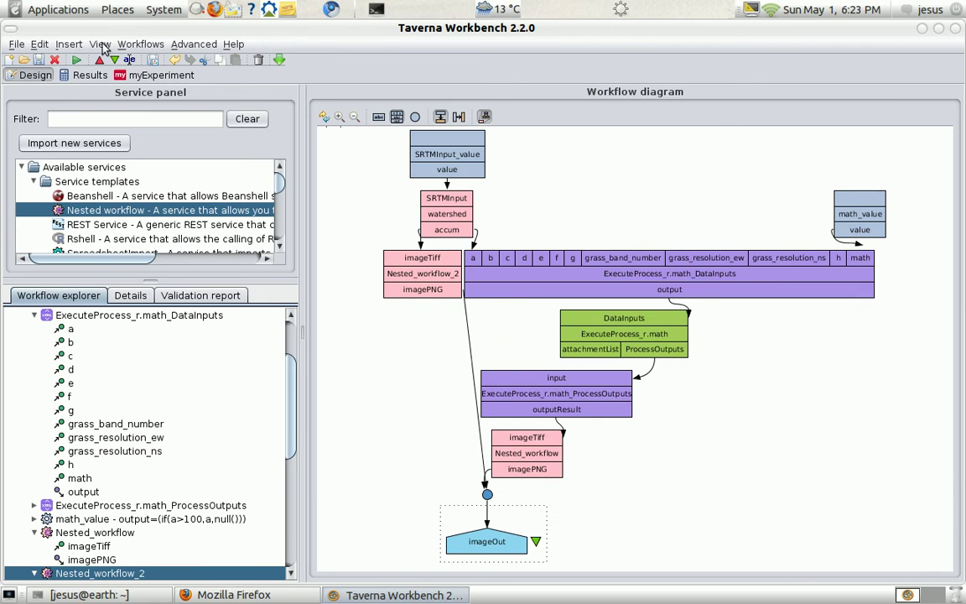
Step: Run the completed workflow with its progress graph in view
click(78, 62)
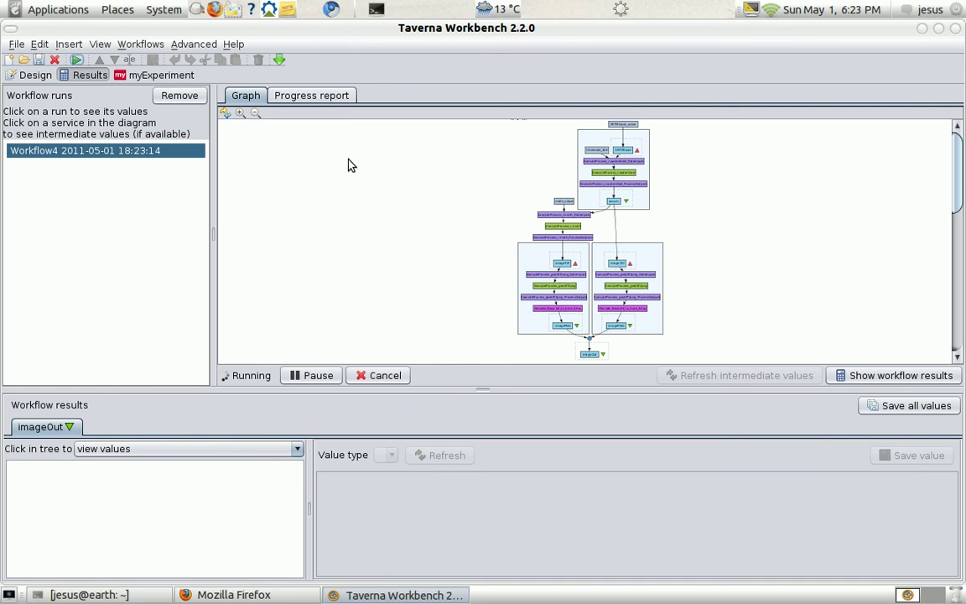
click(240, 113)
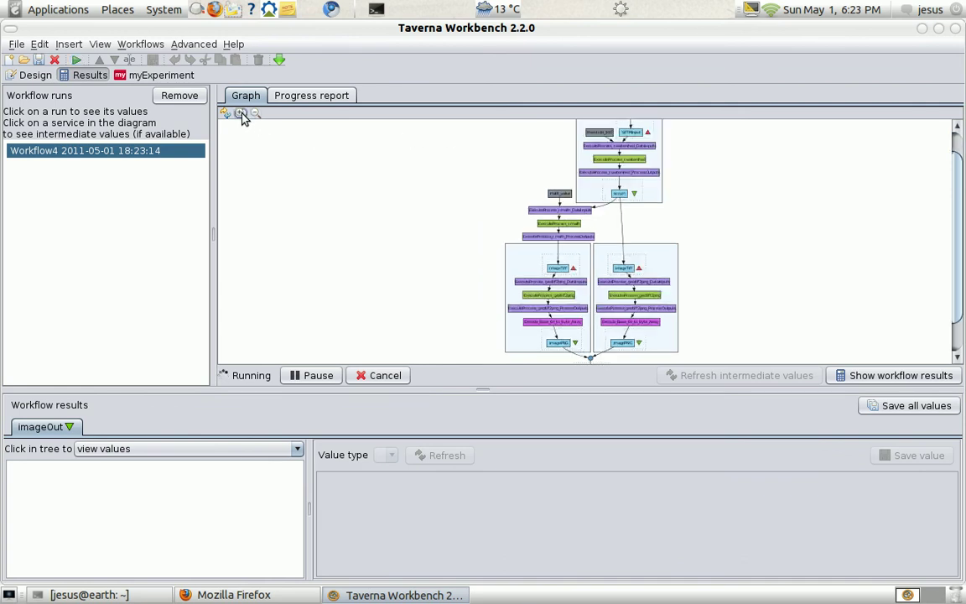
click(241, 113)
scroll(862, 269, up, 2)
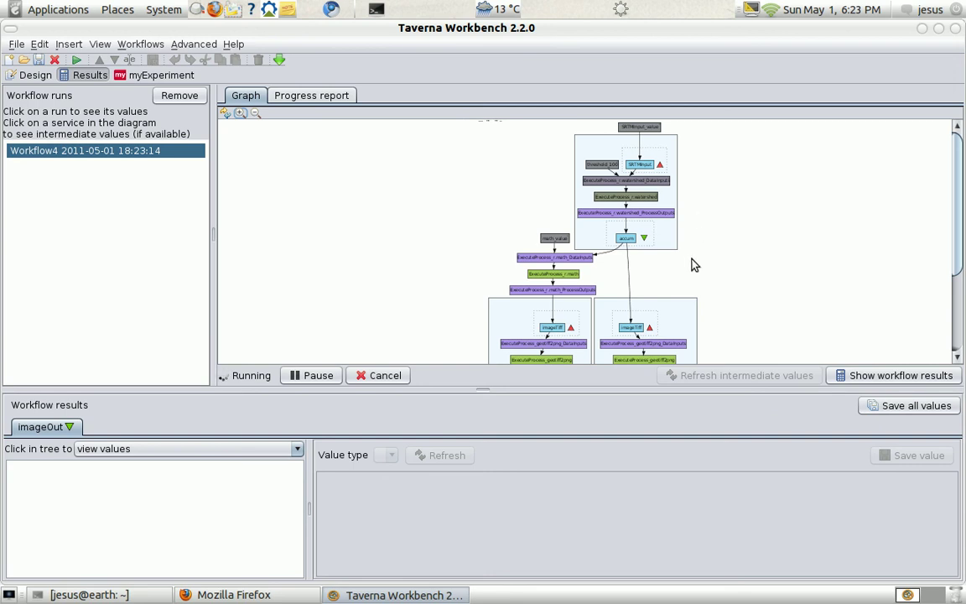
Step: Follow the run's progress in the graph from the watershed service through r.math to both geotiff2png branches
click(241, 113)
click(241, 113)
click(241, 113)
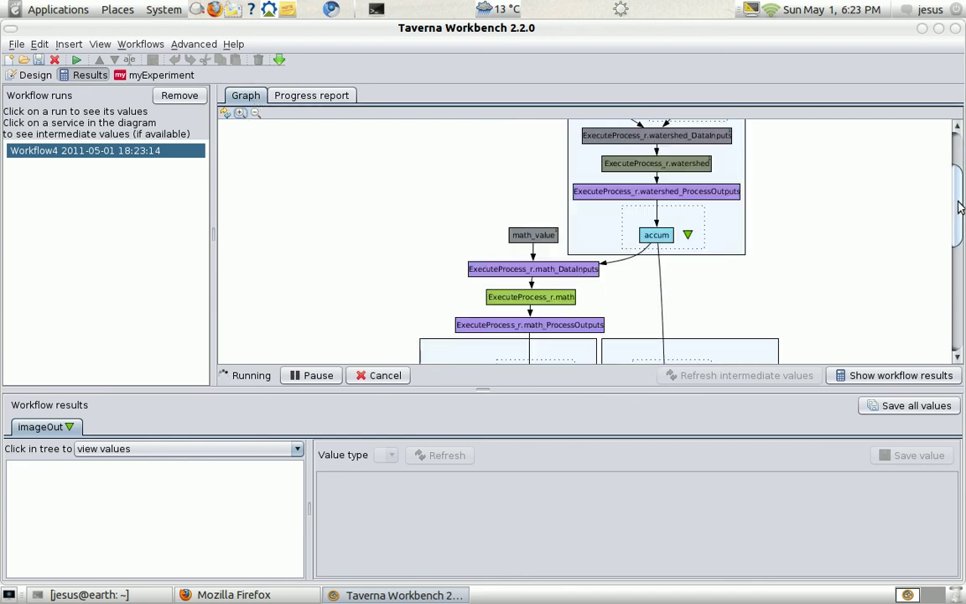
drag(958, 201, 958, 206)
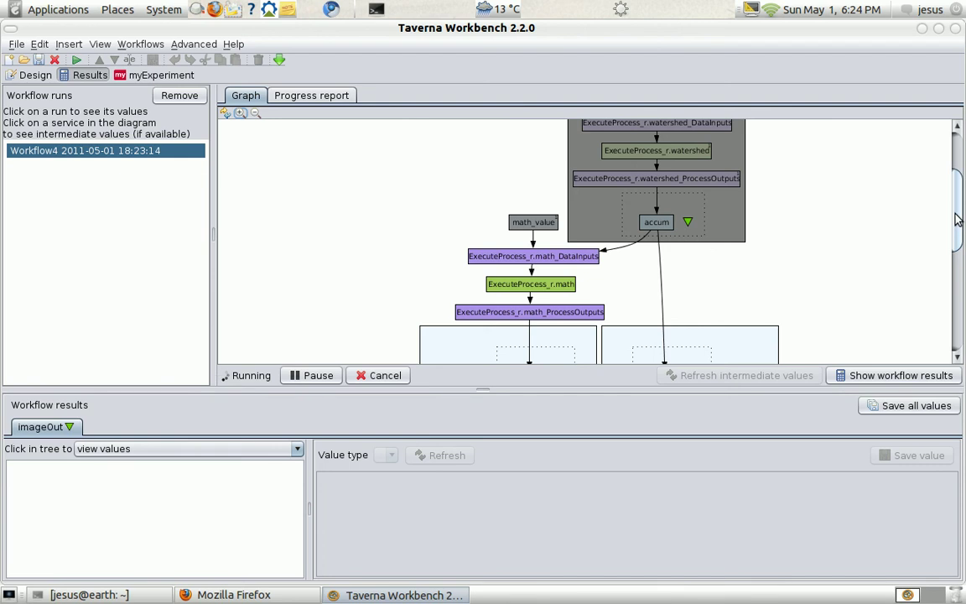
drag(955, 227, 954, 271)
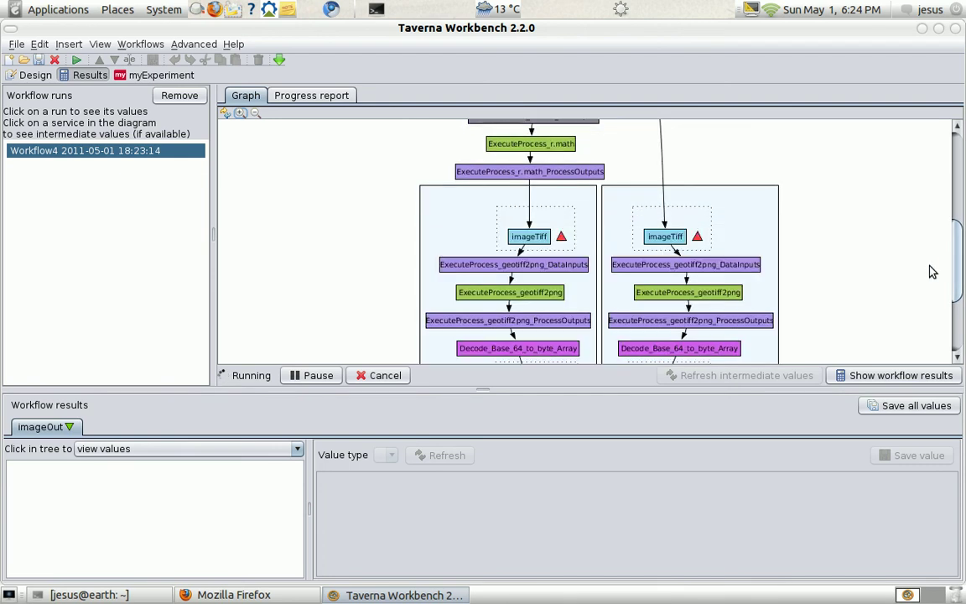
click(255, 113)
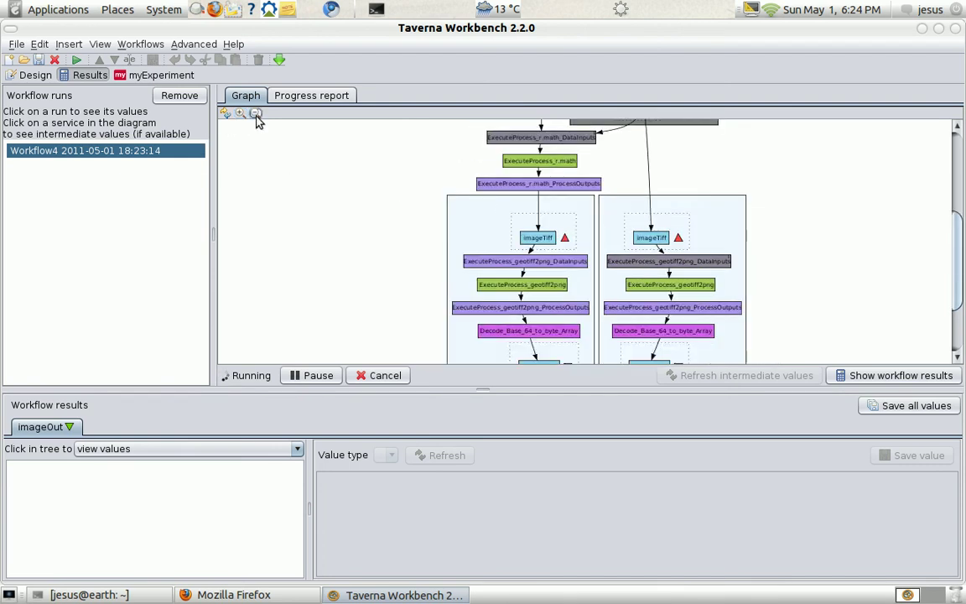
click(255, 113)
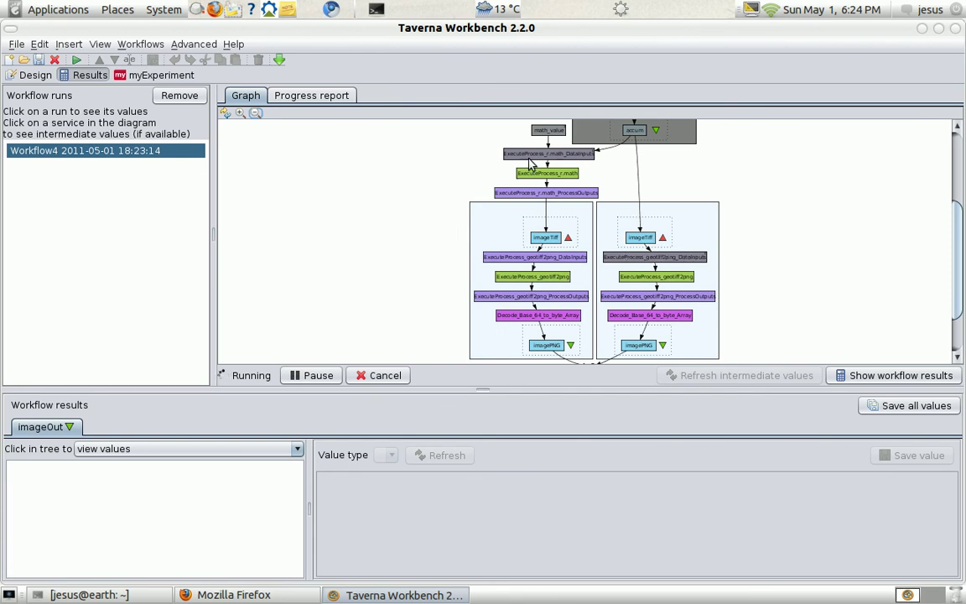
click(240, 112)
click(241, 113)
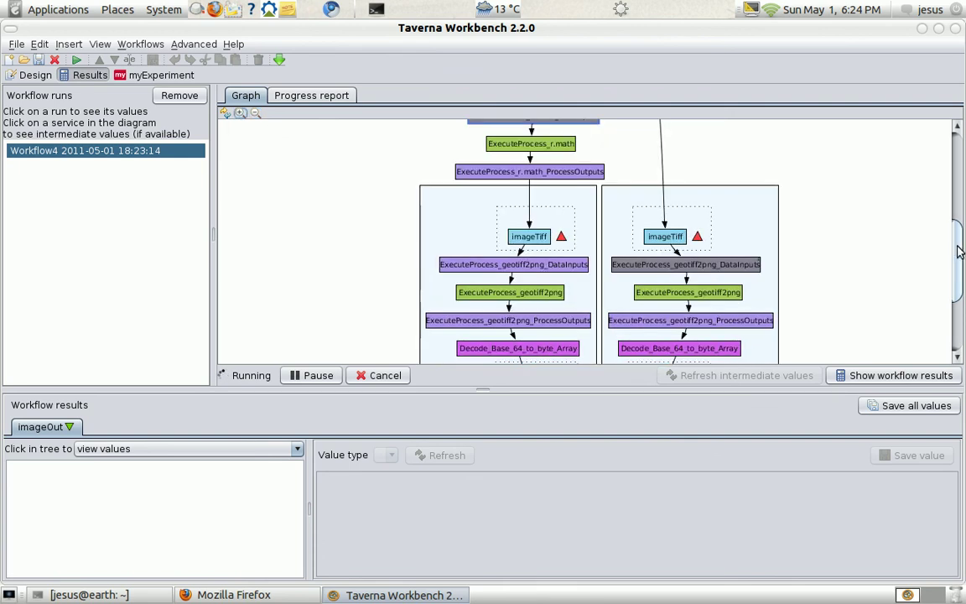
scroll(955, 248, up, 5)
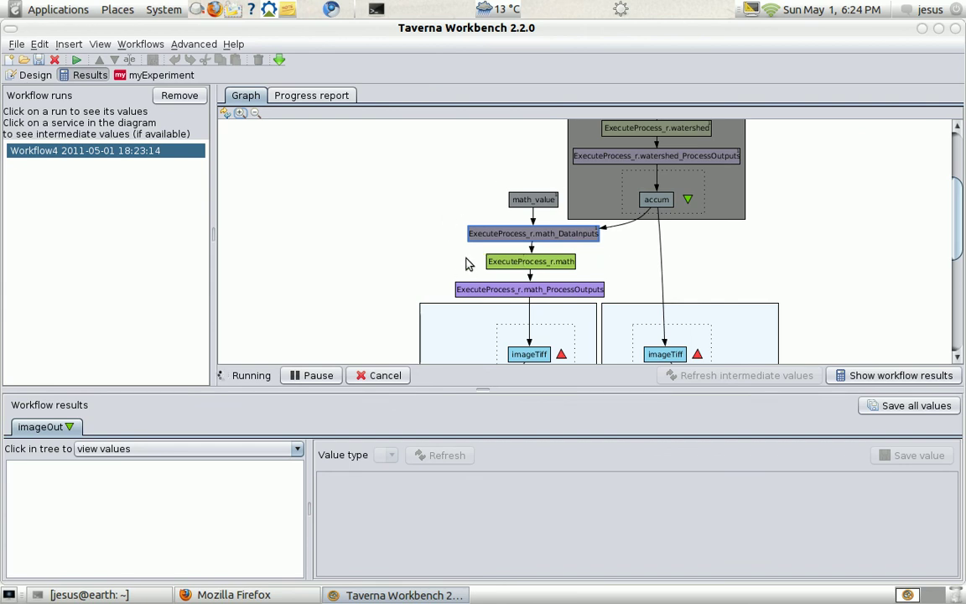
click(256, 114)
click(256, 114)
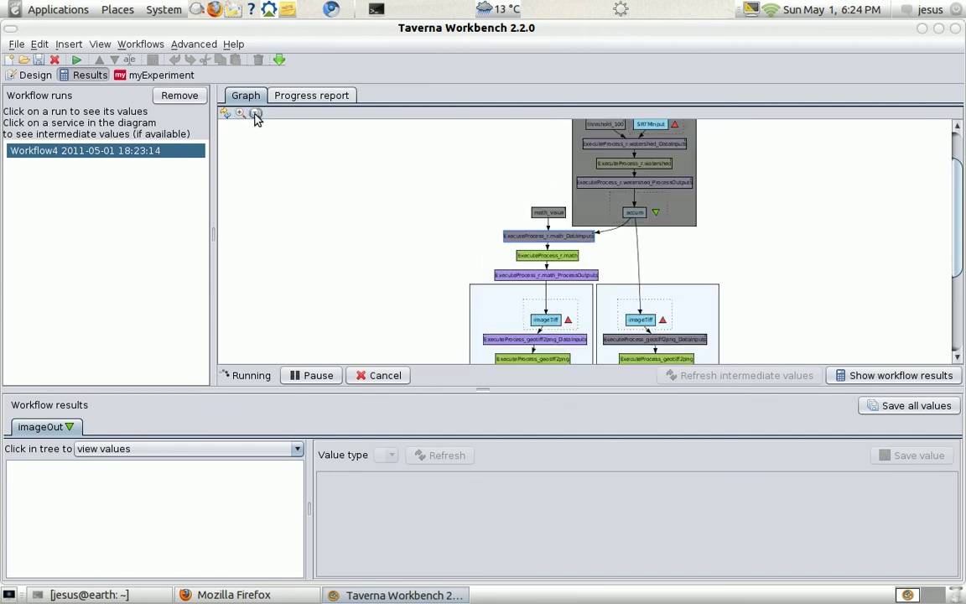
click(256, 114)
click(256, 114)
scroll(949, 302, down, 3)
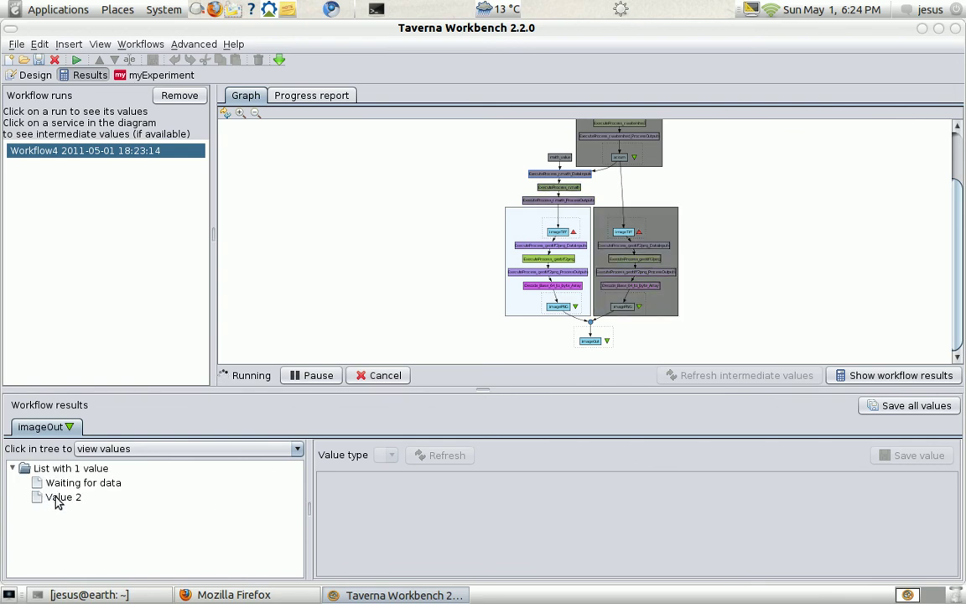
Step: Display Value 2 of the imageOut results as an image, enlarge the results area and examine the picture and remaining run progress
click(82, 497)
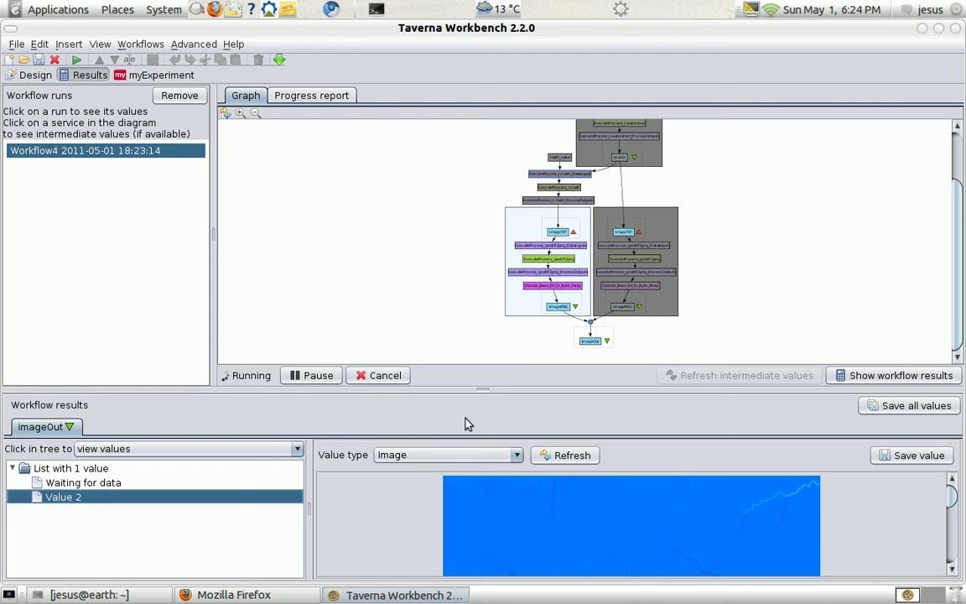
drag(483, 389, 487, 379)
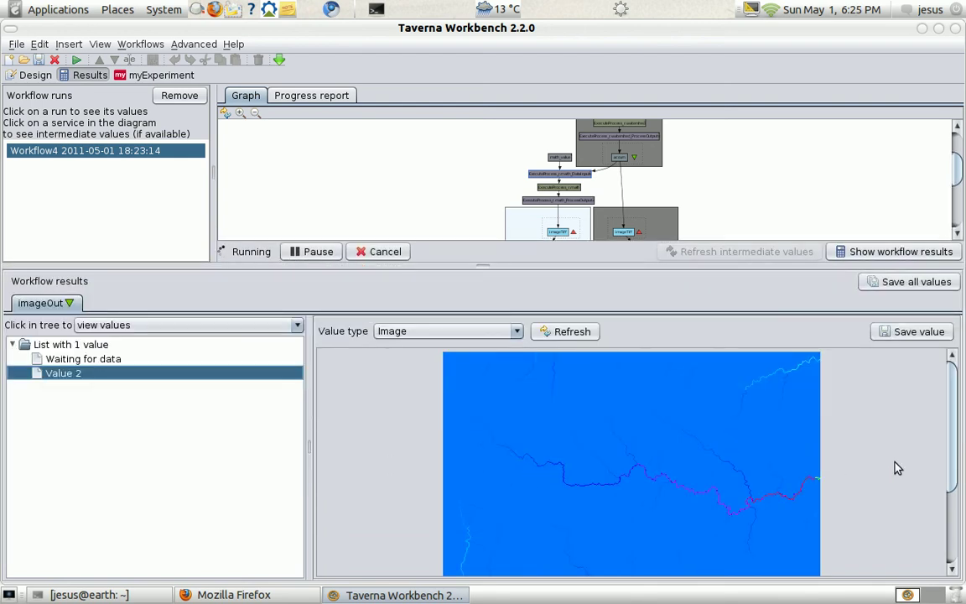
scroll(753, 456, down, 3)
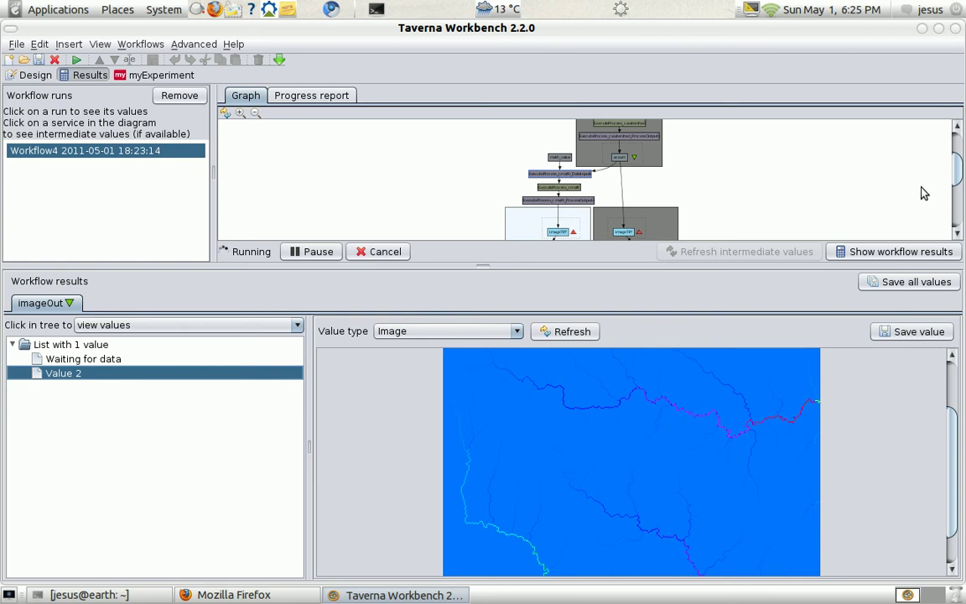
drag(958, 164, 957, 188)
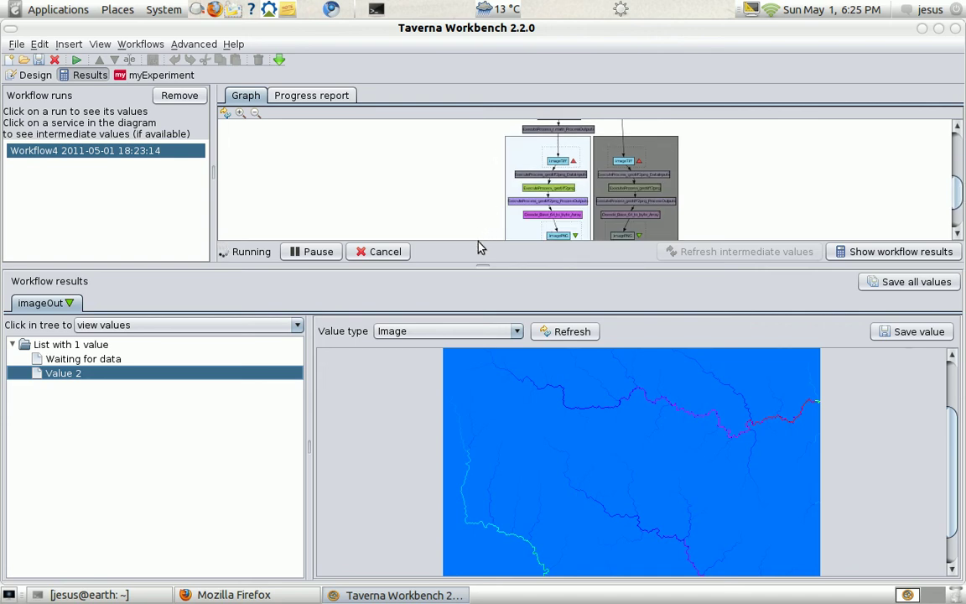
drag(953, 432, 962, 394)
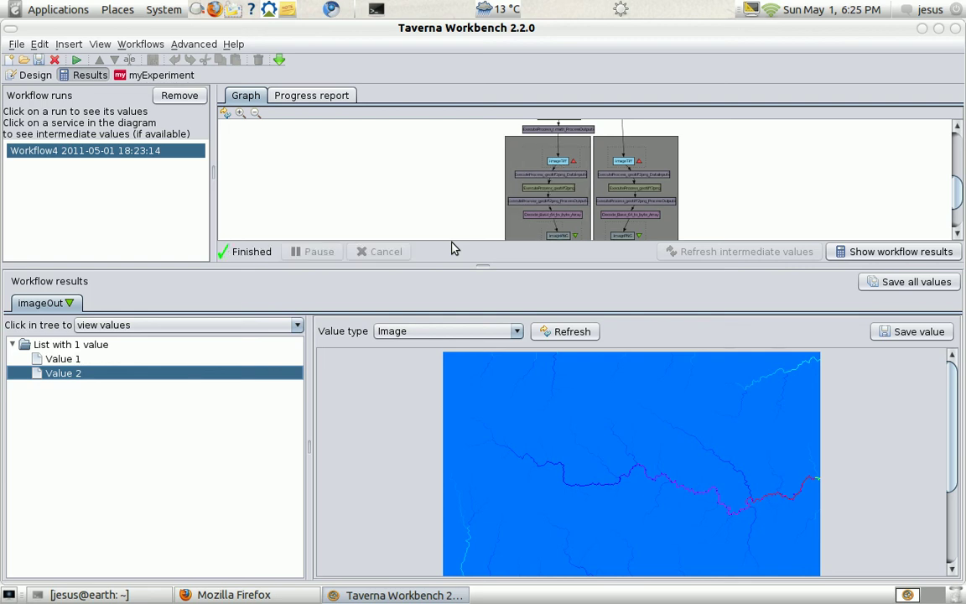
Step: Compare the Value 1 and Value 2 images of the imageOut results by alternating between them, finishing on Value 1
click(64, 360)
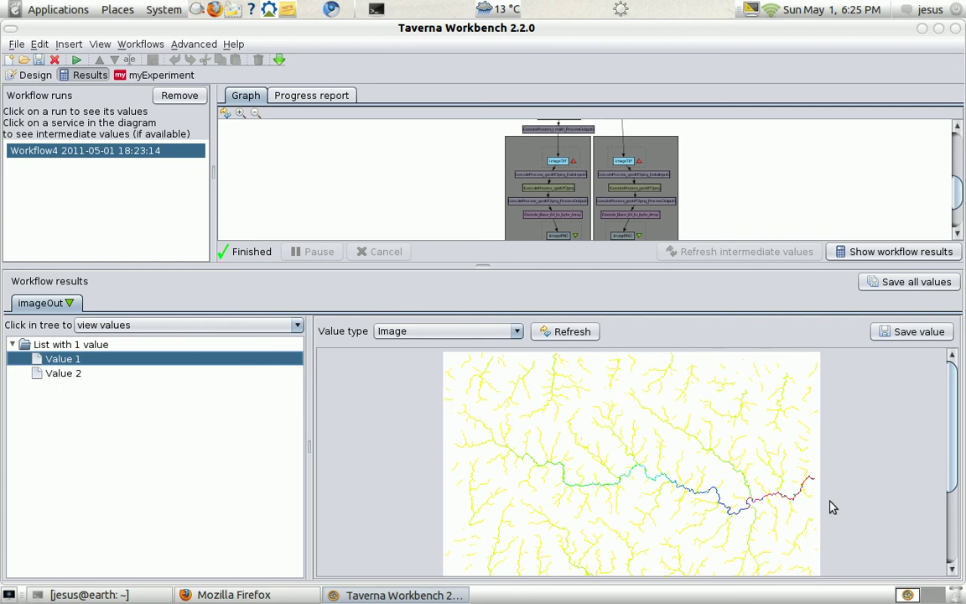
click(59, 374)
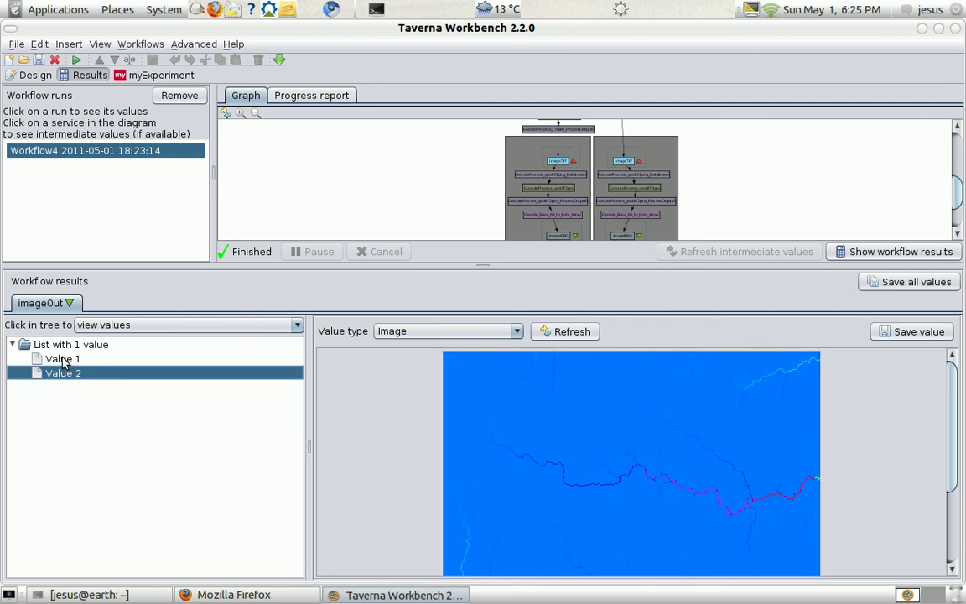
click(65, 360)
click(64, 374)
click(66, 361)
click(63, 376)
click(57, 361)
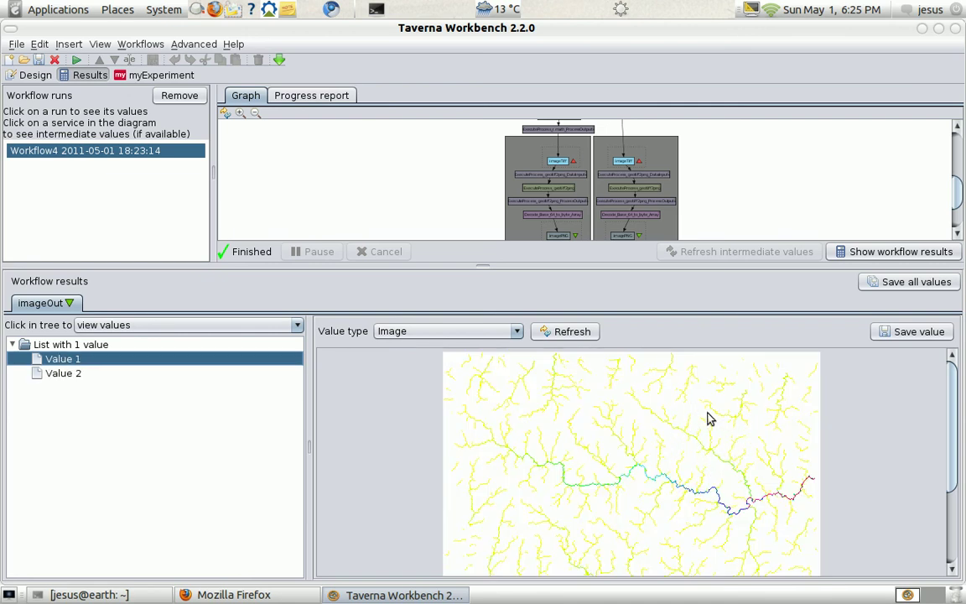
Step: Return to the workflow's design diagram, then switch to Firefox and show the PML WPS service welcome page
click(35, 75)
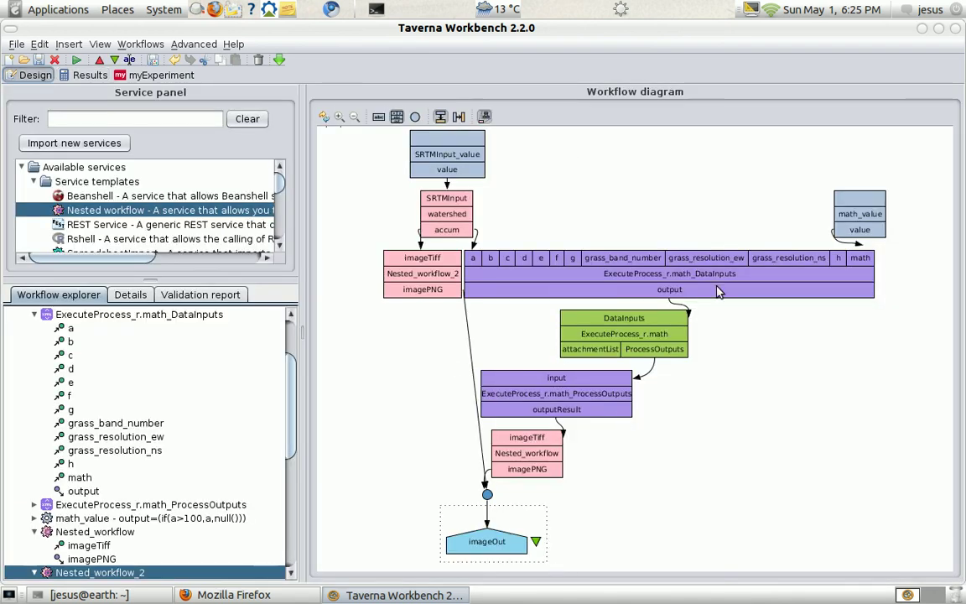
click(922, 30)
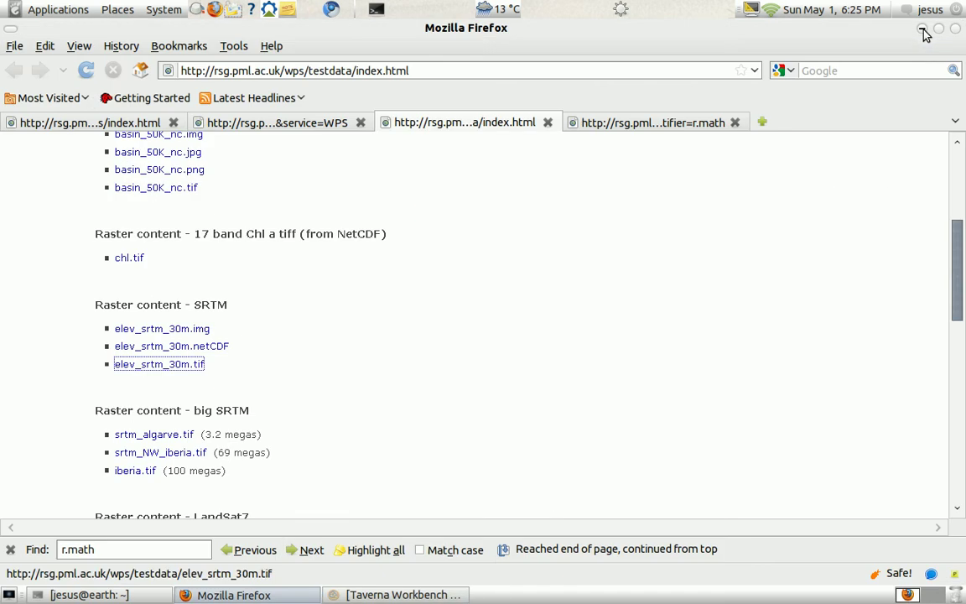
click(34, 122)
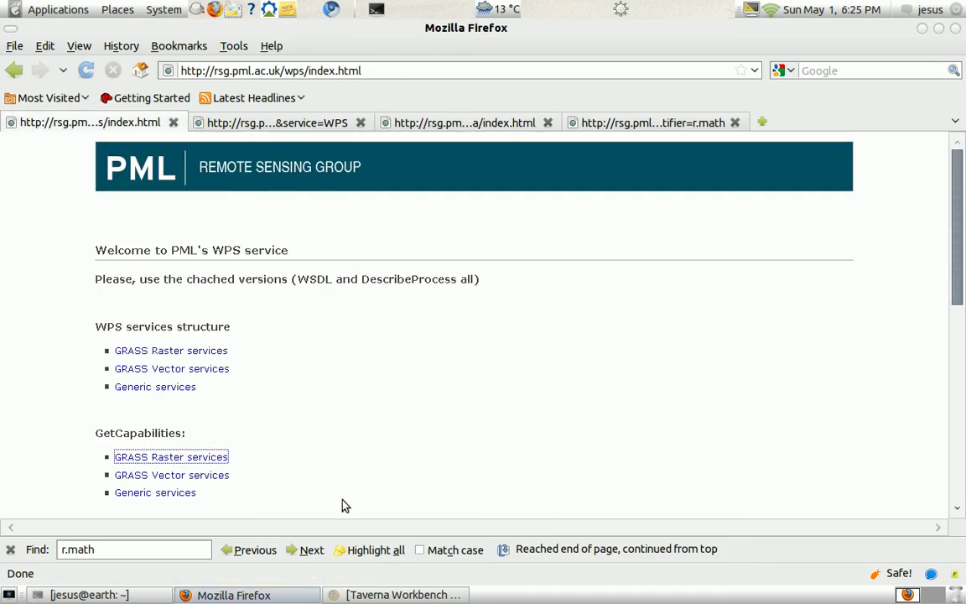